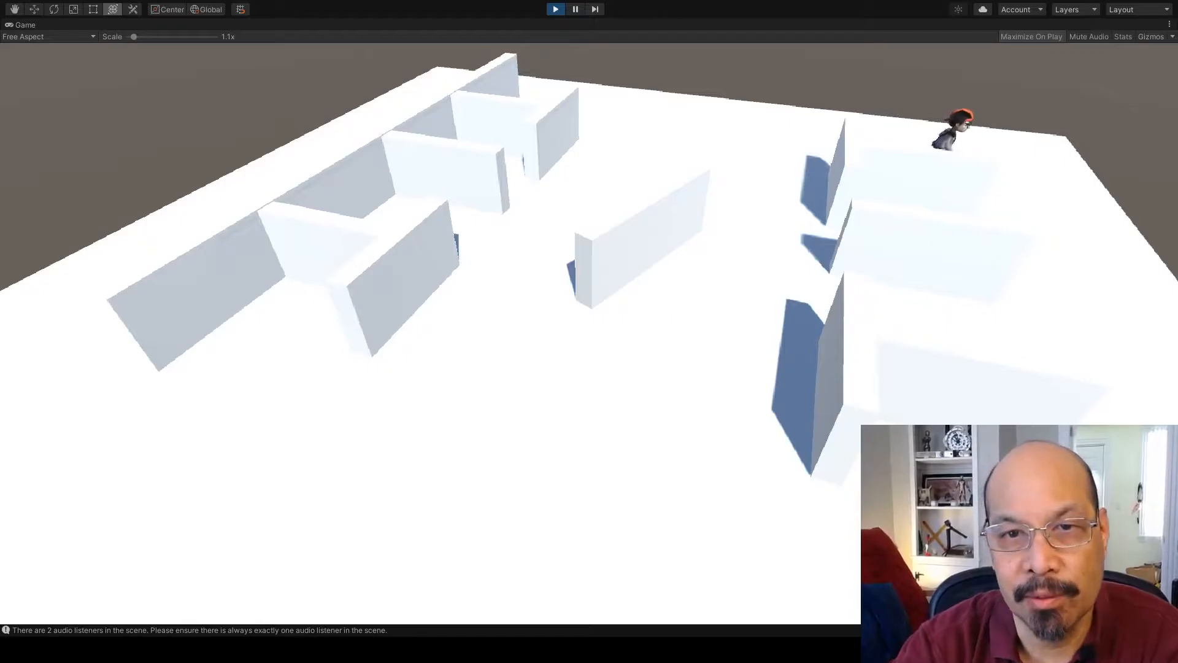
Step: Exit play mode and add a cube named H-arm, scaled into a long thin bar on the floor
left_click(555, 9)
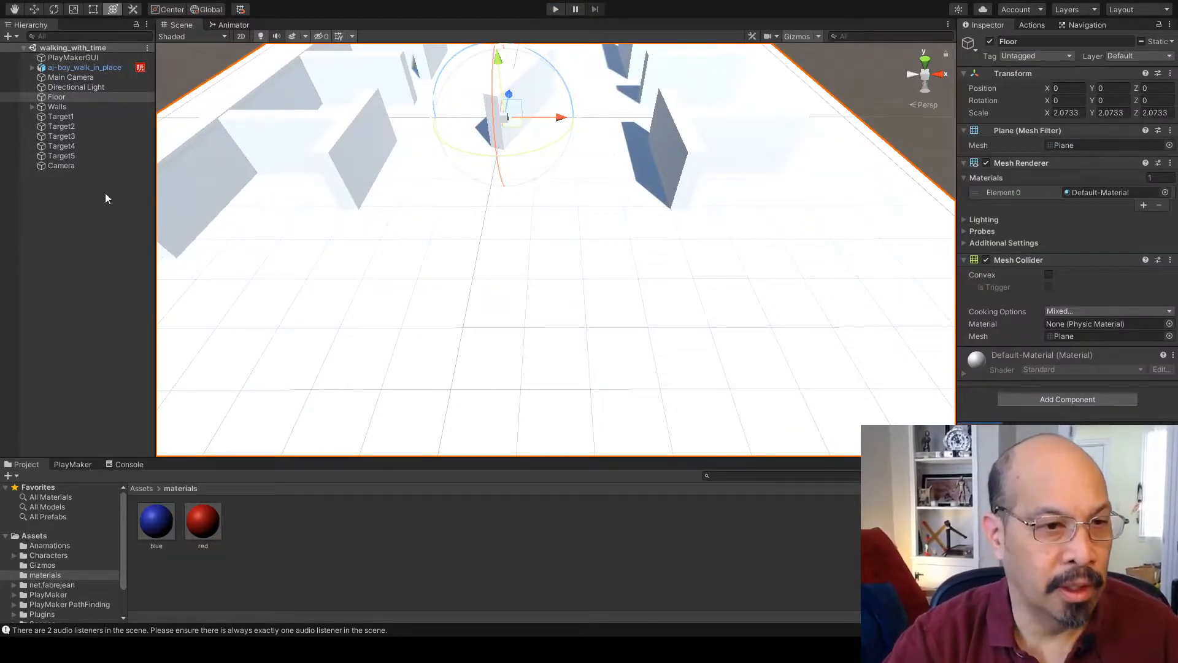
left_click(40, 223)
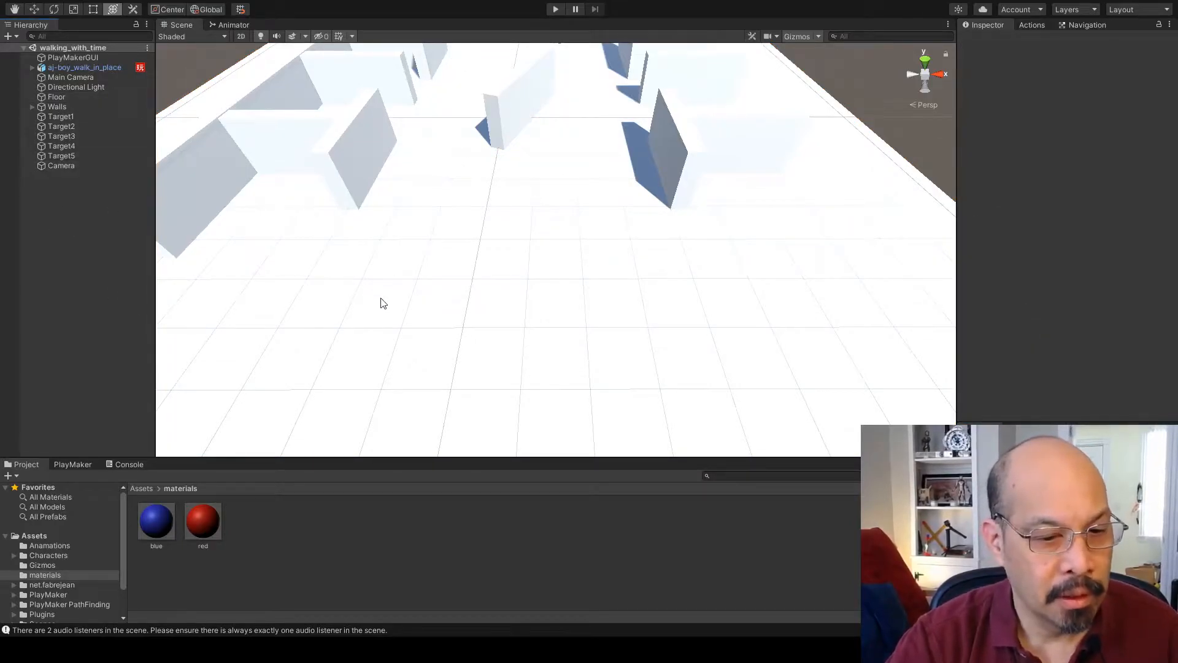
right_click(78, 246)
left_click(229, 379)
left_click(1011, 75)
key("r")
left_click_drag(473, 253, 493, 184)
left_click_drag(517, 285, 468, 267)
Step: Apply the blue material to the H-arm bar and move it into place on the open floor before the walls
left_click_drag(156, 521, 469, 282)
key("w")
left_click_drag(517, 284, 574, 286)
left_click_drag(533, 255, 533, 243)
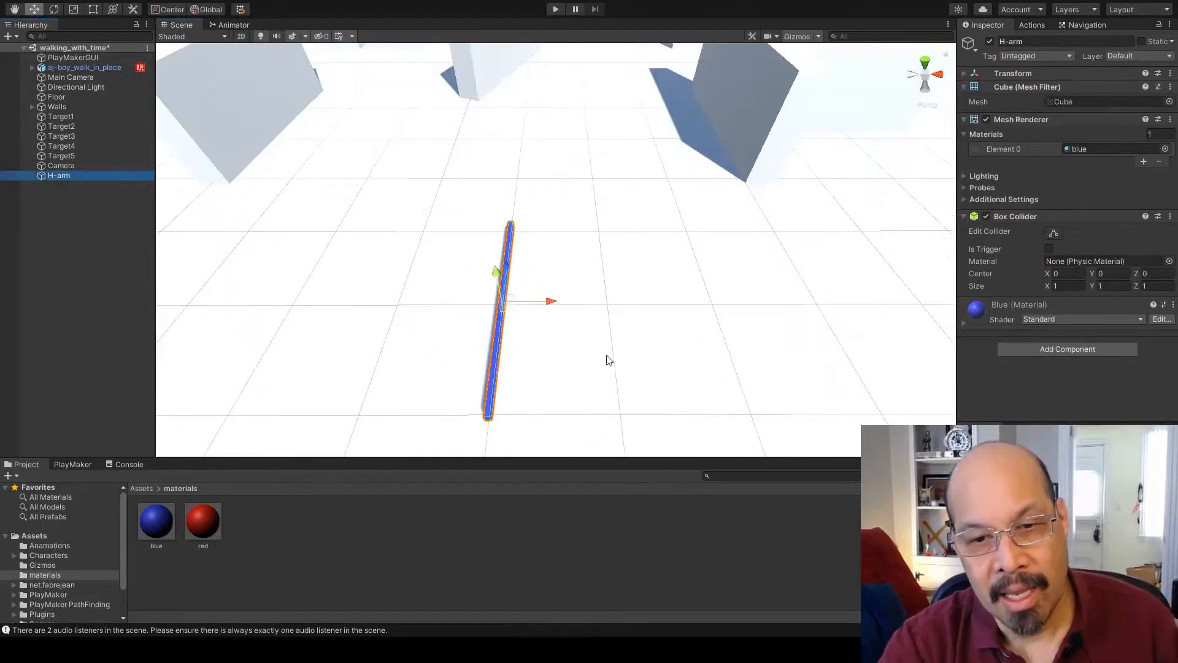
Step: Try to rotate the H-arm bar about its own centre
scroll(827, 227, "down", 8)
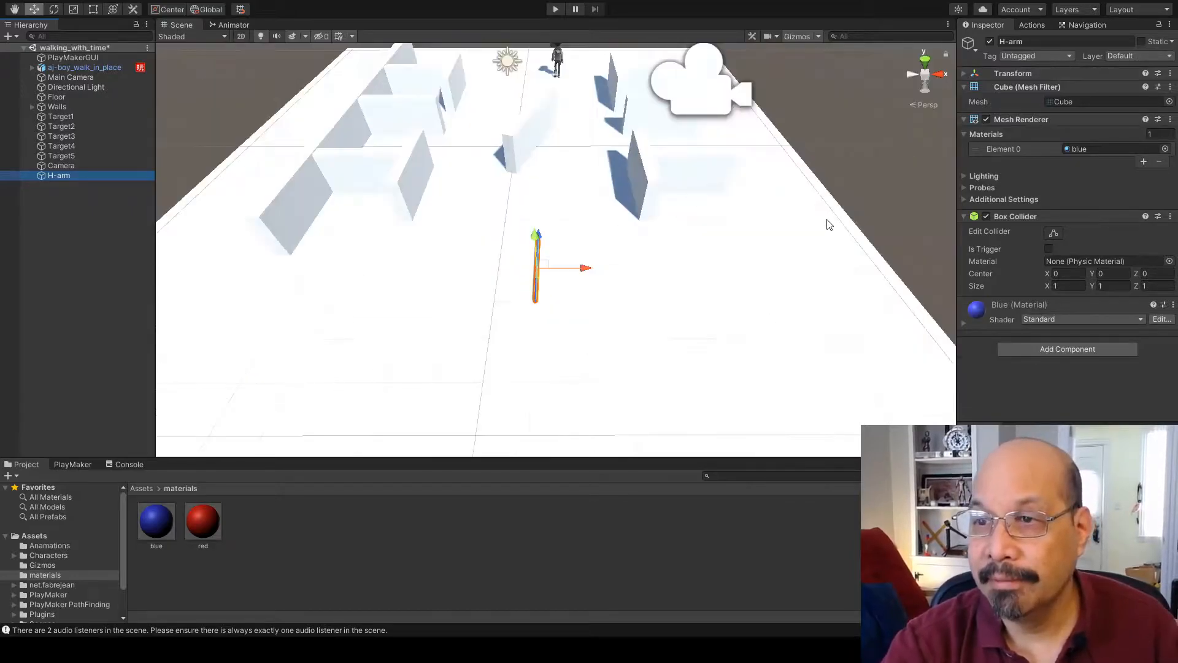
scroll(826, 226, "up", 8)
key("e")
left_click_drag(533, 327, 673, 315)
key("ctrl+z")
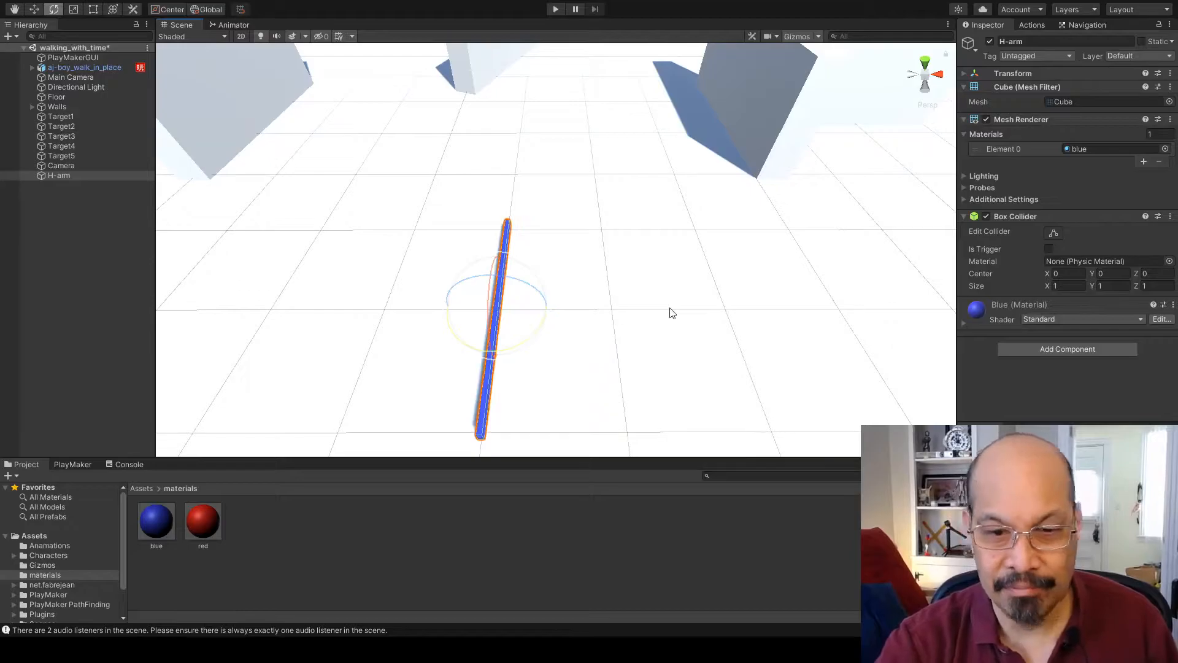
scroll(639, 289, "down", 5)
scroll(637, 291, "up", 5)
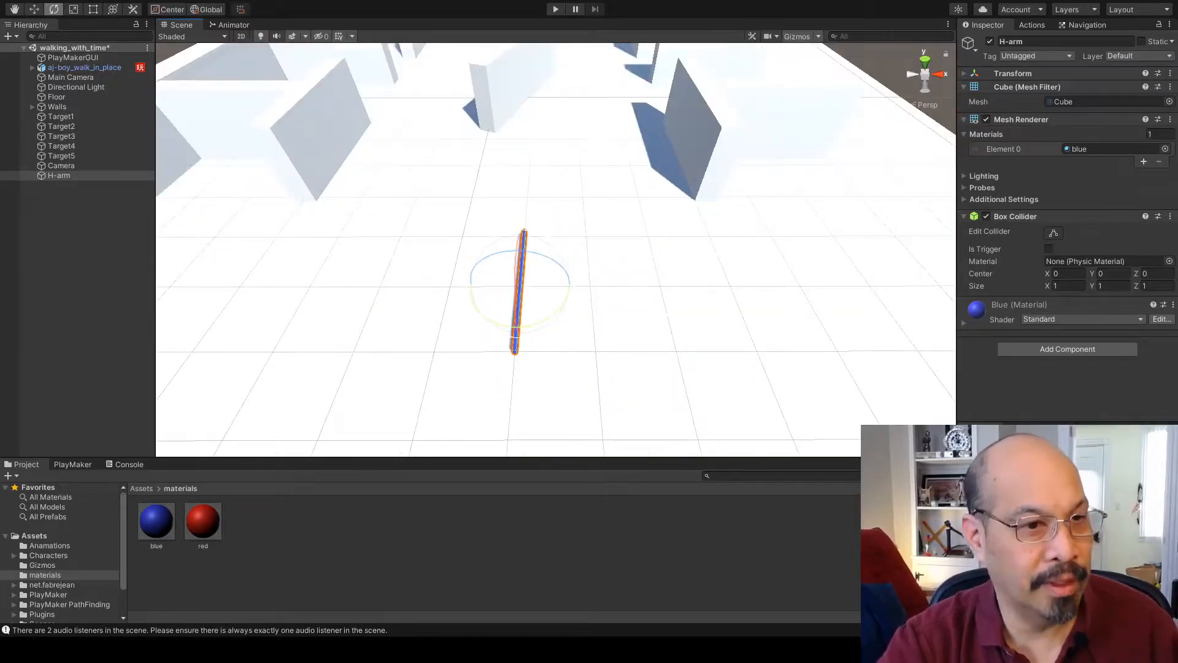
Step: Create an empty object named hArm and move it to the near end of the blue bar, about X 0.99, Z -7.012
left_click(100, 249)
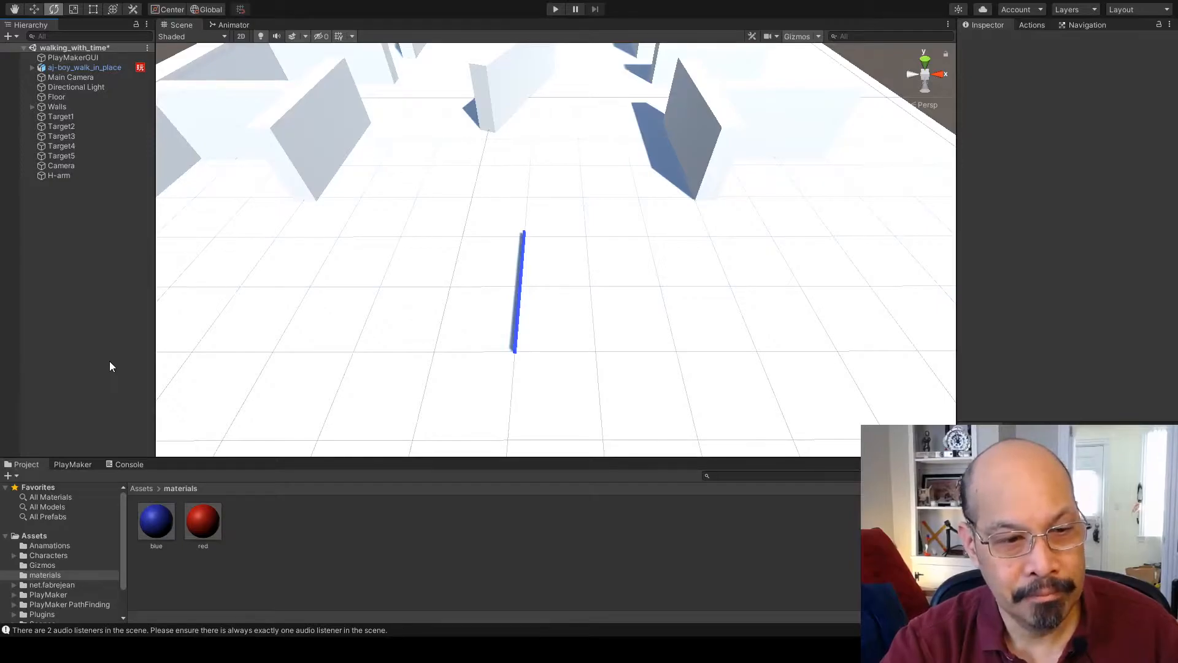
key("ctrl+shift+n")
type("hArm")
key("Return")
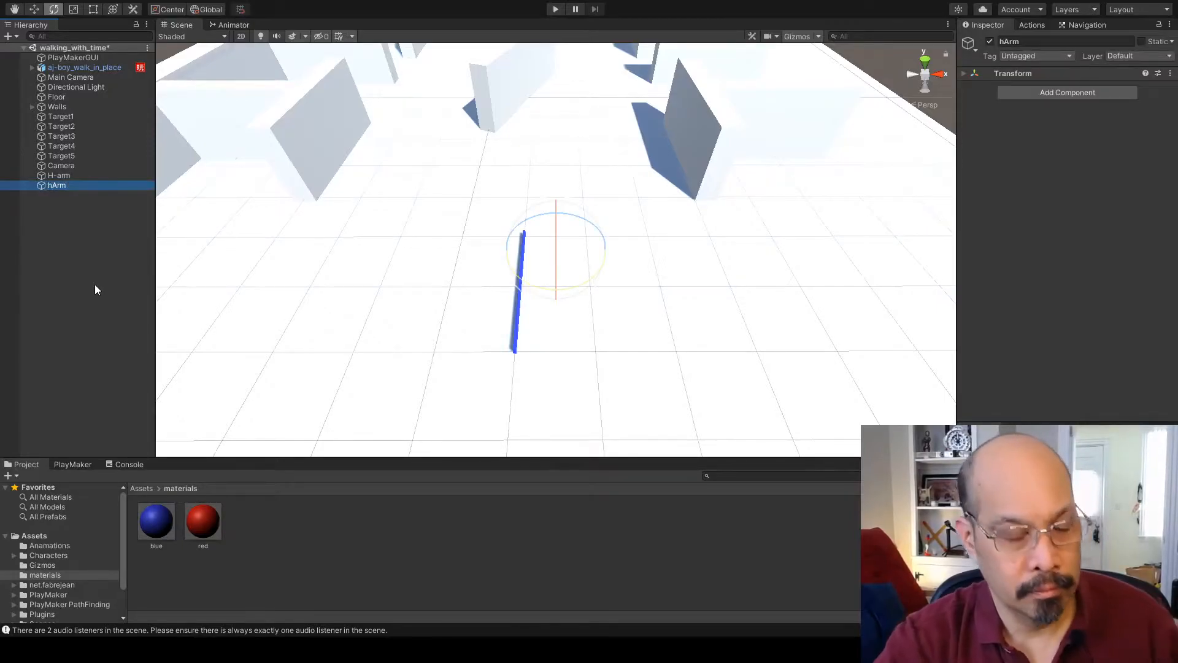
key("w")
left_click_drag(606, 250, 460, 314)
left_click_drag(480, 357, 558, 351)
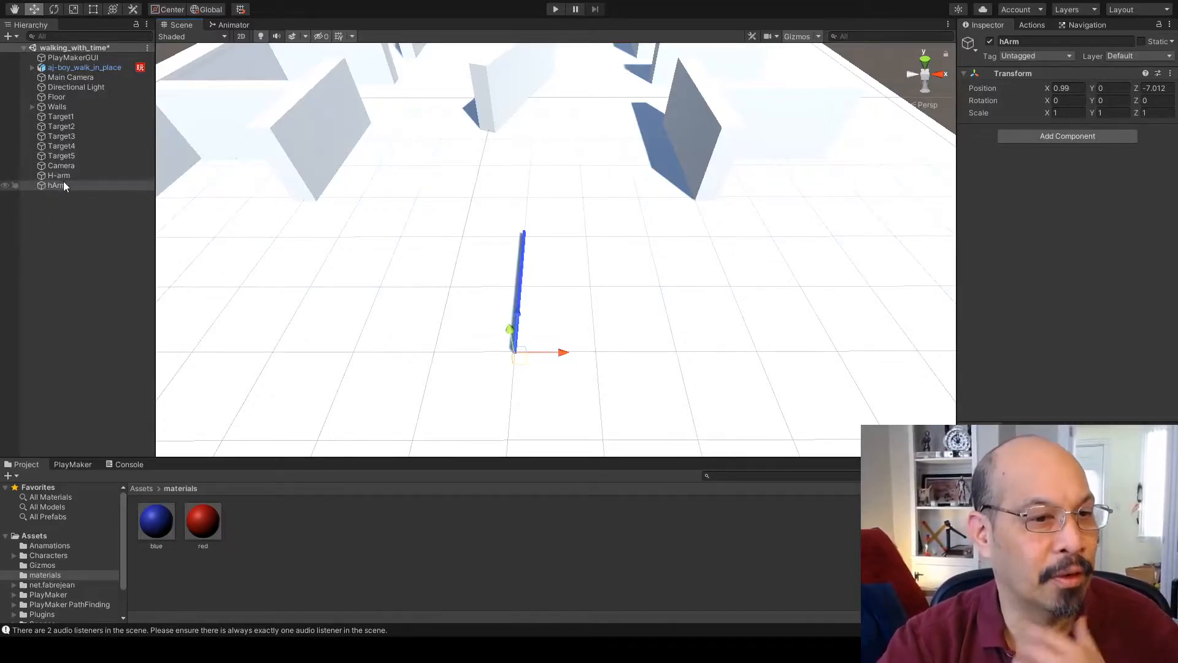
Step: Make the H-arm bar a child of hArm and swing the parent about its Y axis, ending at 0.22
left_click_drag(62, 175, 62, 186)
left_click(86, 176)
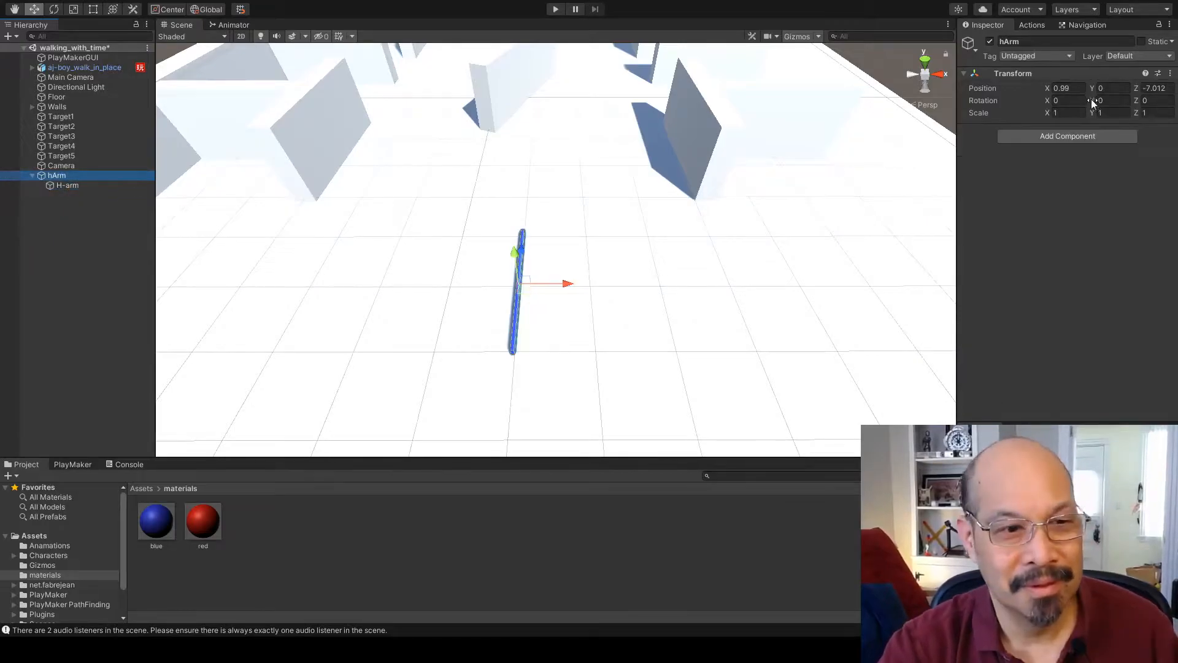
left_click_drag(1090, 98, 53, 168)
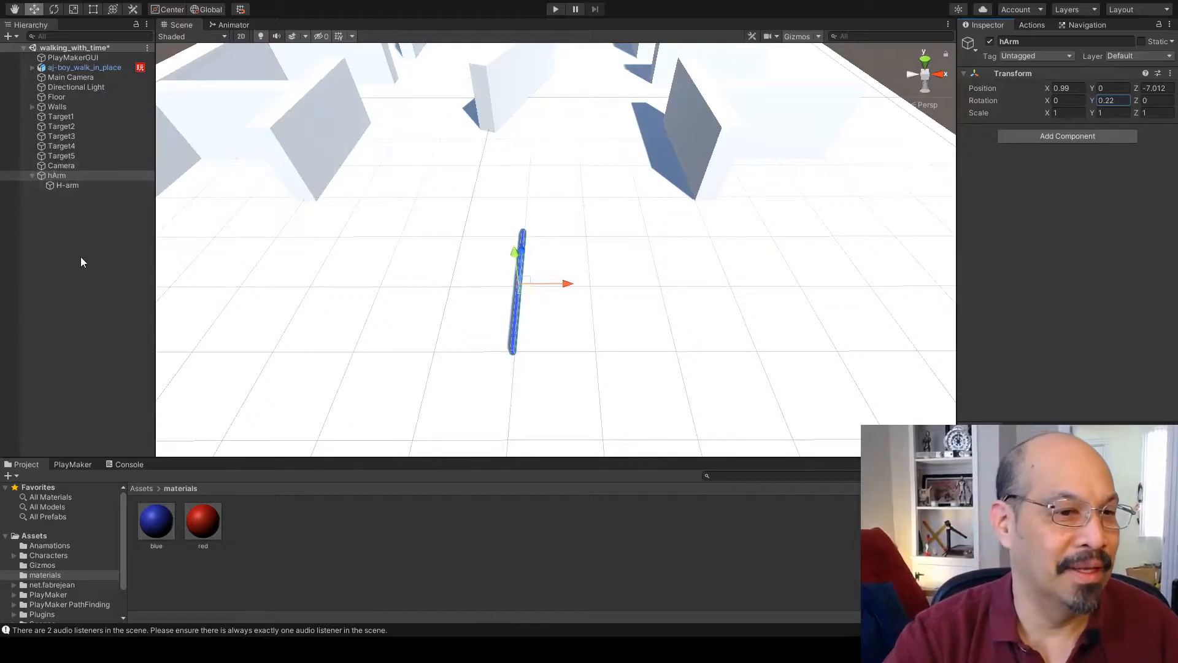
Step: Duplicate hArm together with its H-arm child and expand the copy
left_click(80, 256)
left_click(58, 176)
left_click(72, 186, "ctrl")
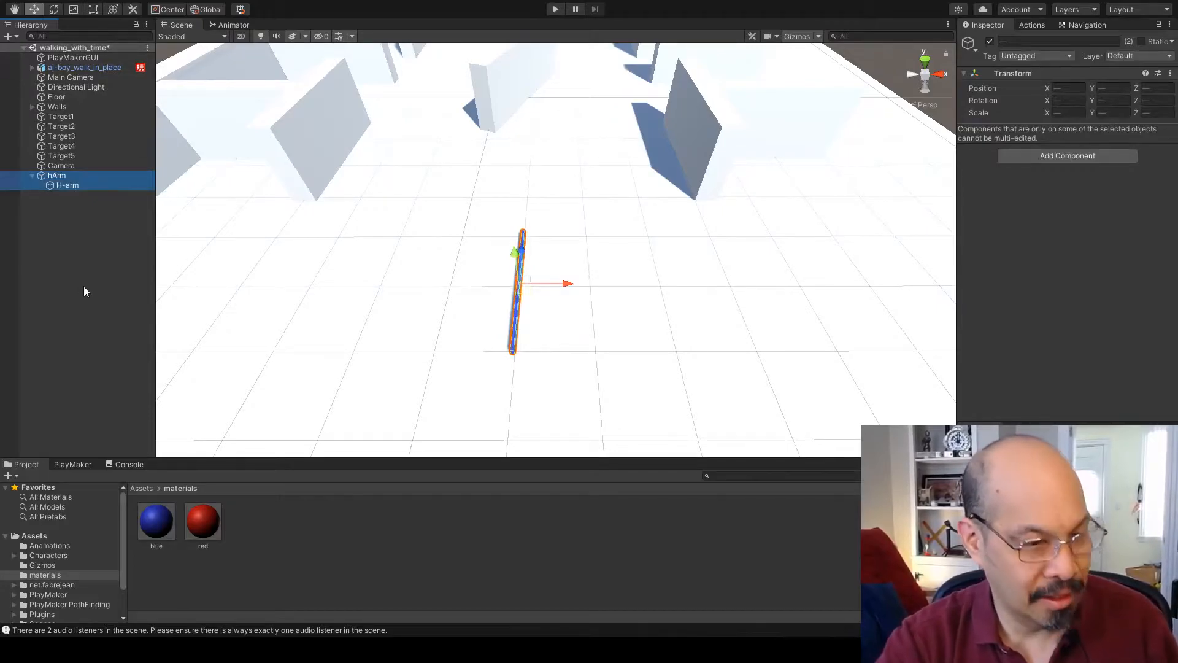
key("ctrl+v")
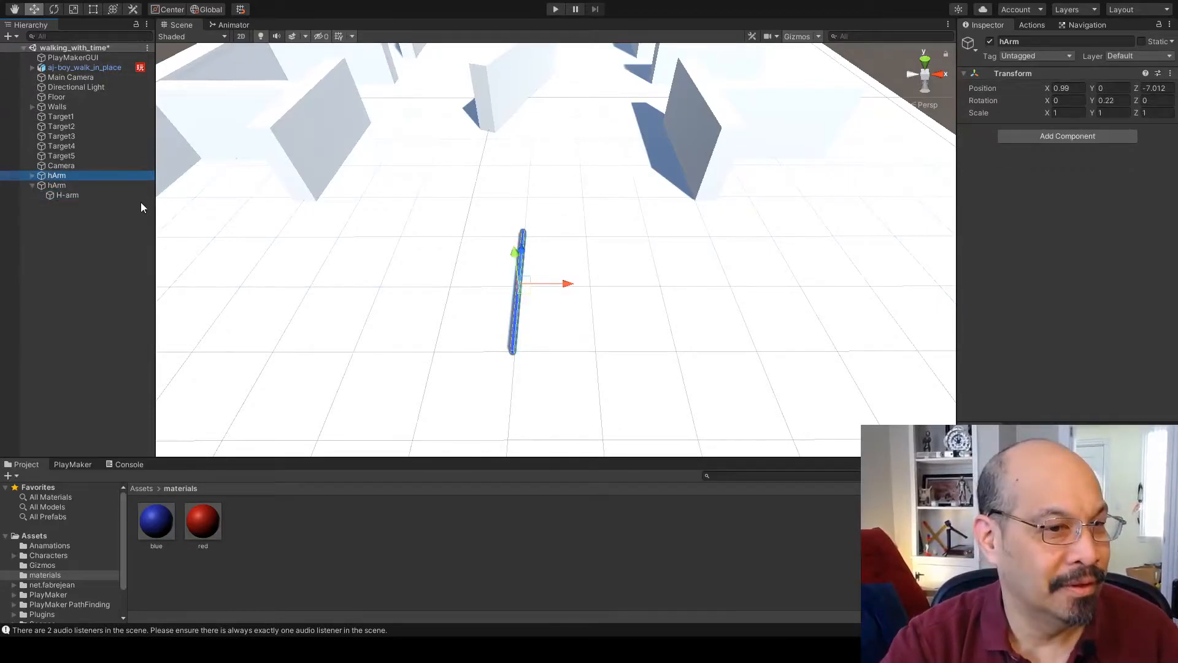
left_click(32, 176)
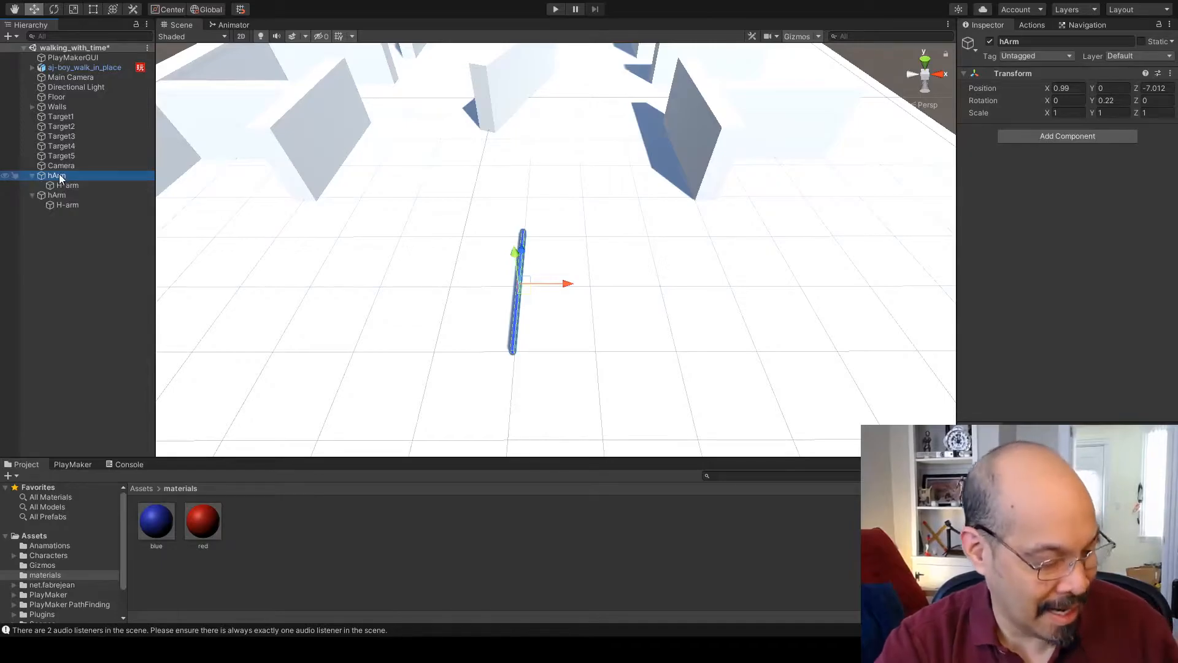
Step: Rename the duplicated parent object to mArm
key("F2")
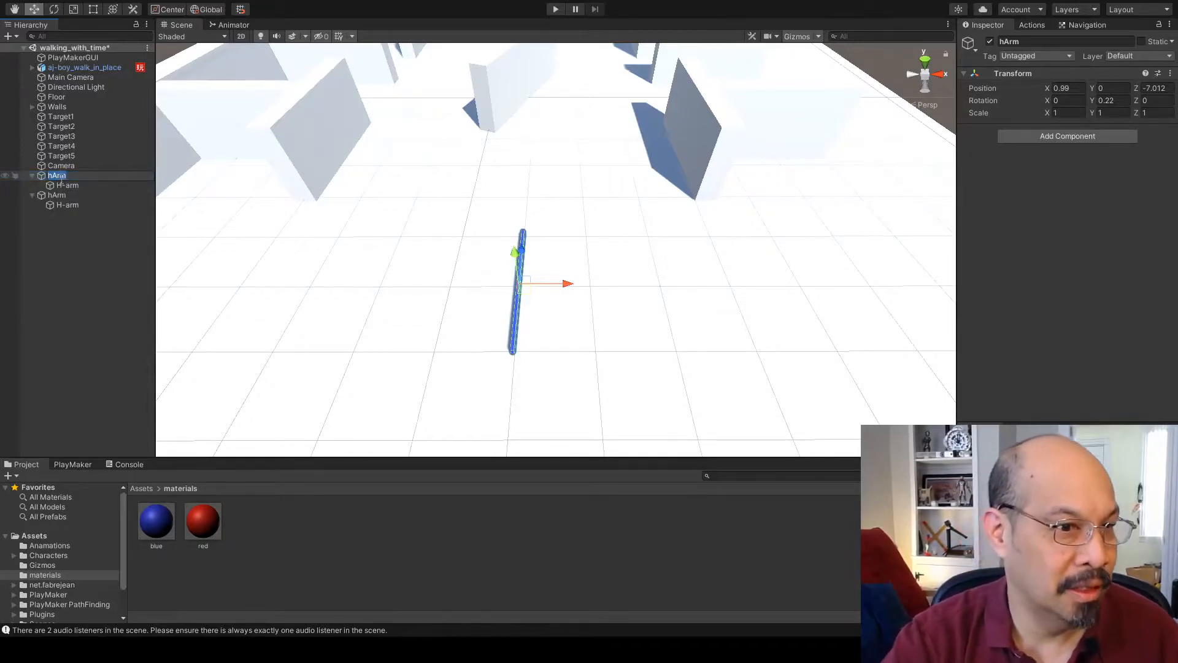
left_click(51, 176)
double_click(53, 176)
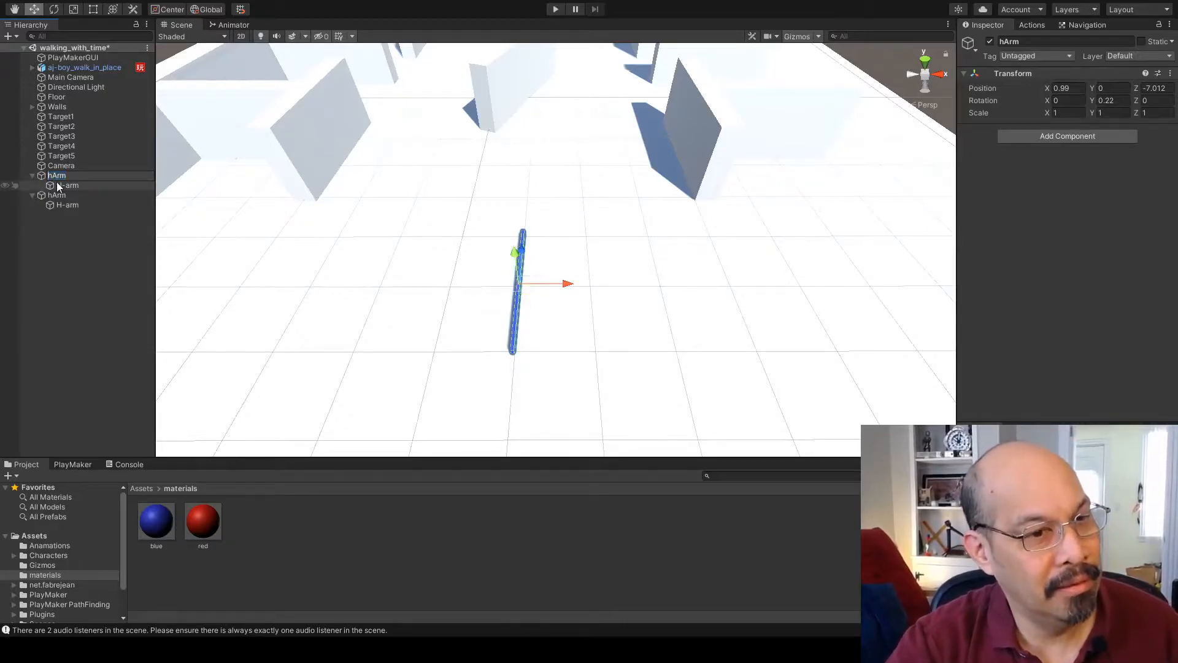
type("m")
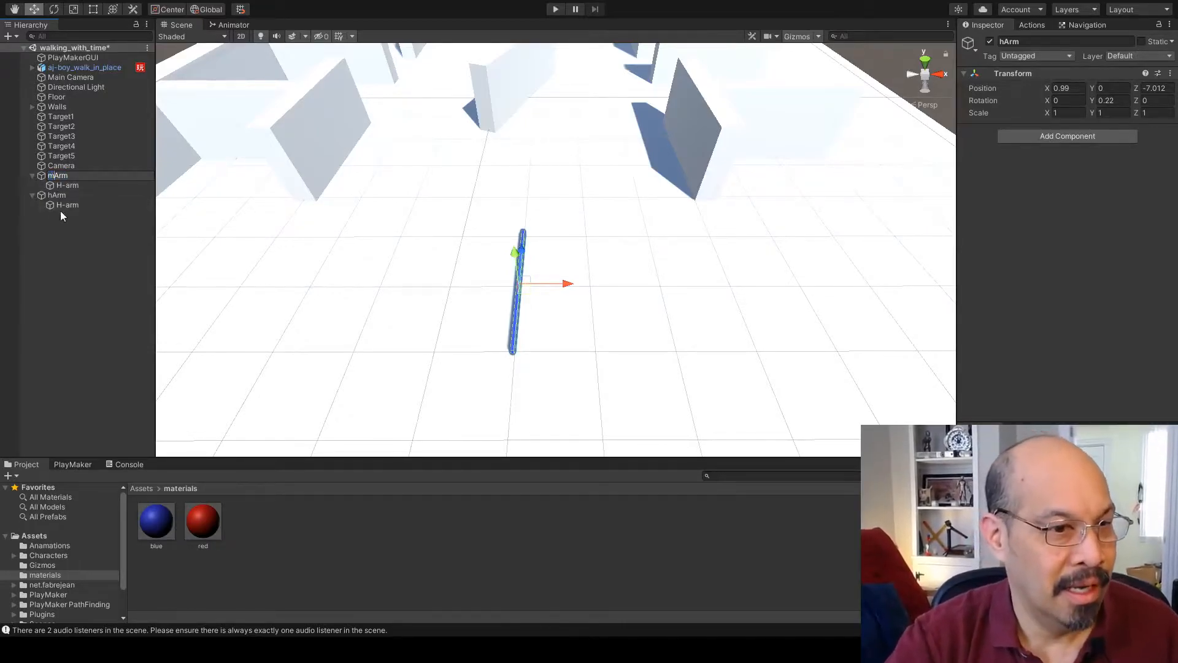
Step: Rename the child bar under mArm to M-arm
left_click(66, 186)
key("F2")
left_click(57, 185)
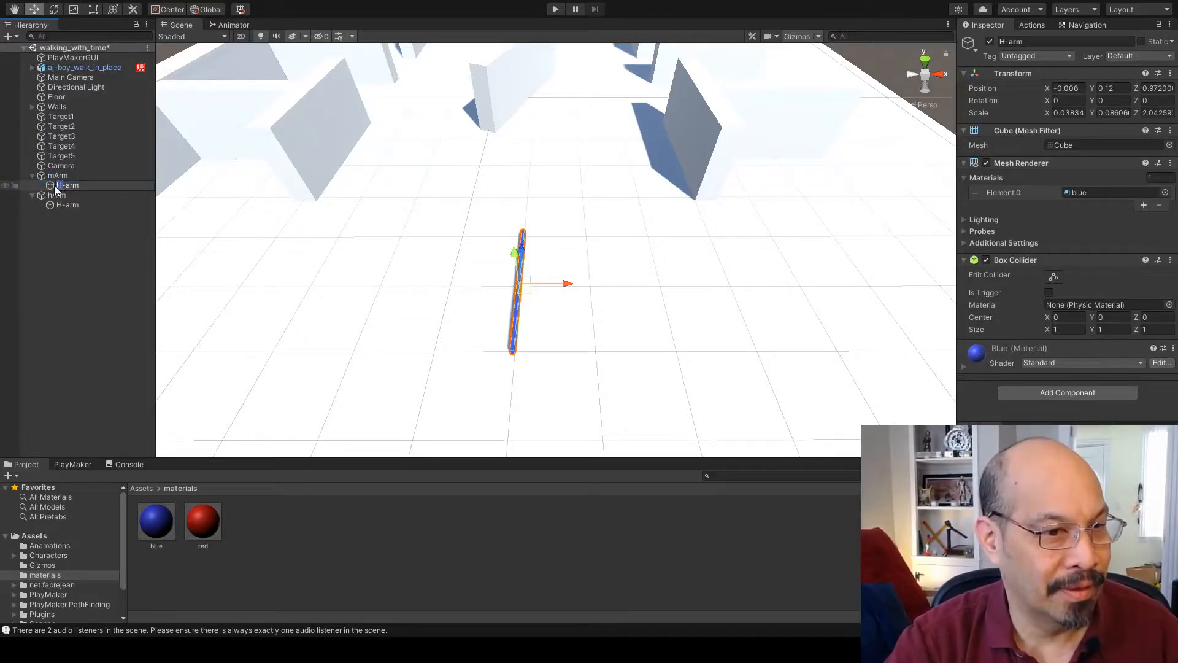
key("Delete")
type("M")
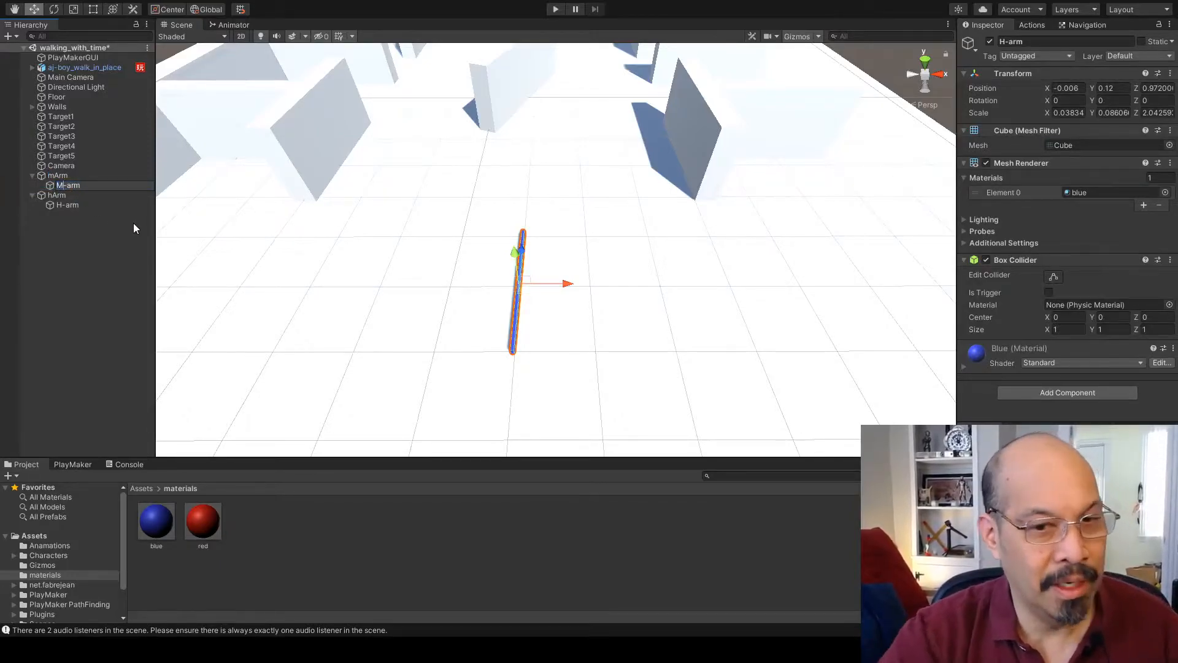
Step: Shift mArm sideways off the blue bar along X and apply the red material to its M-arm child
left_click(67, 175)
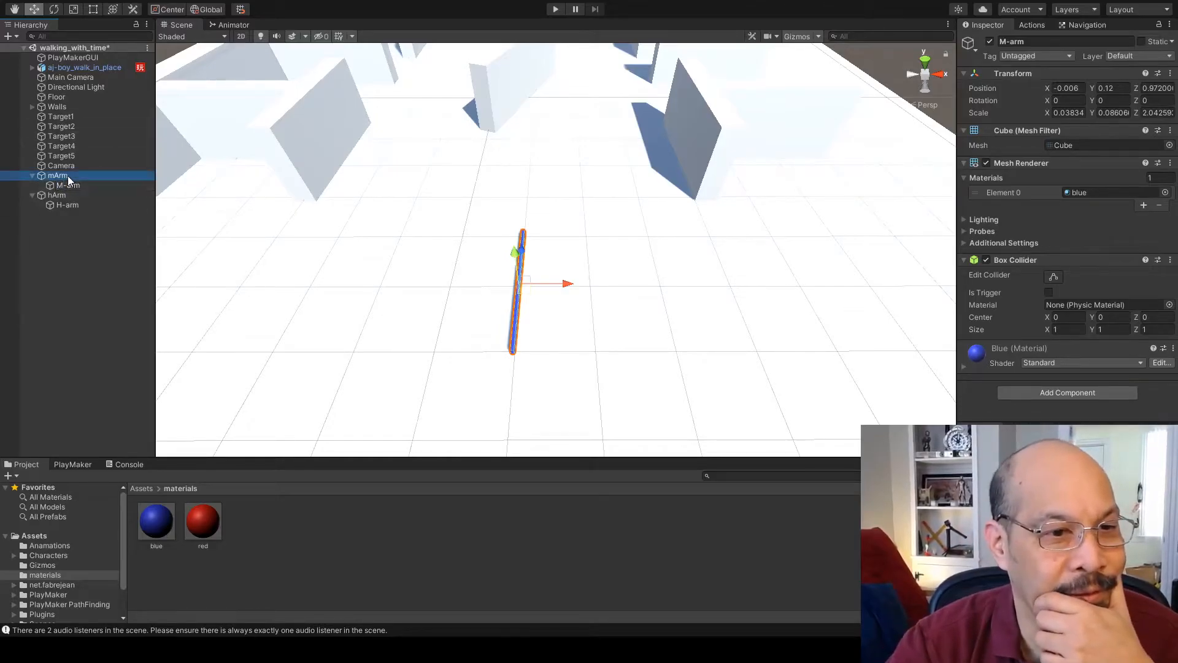
left_click_drag(569, 288, 615, 288)
left_click_drag(202, 522, 473, 447)
left_click_drag(473, 448, 568, 301)
left_click(567, 300)
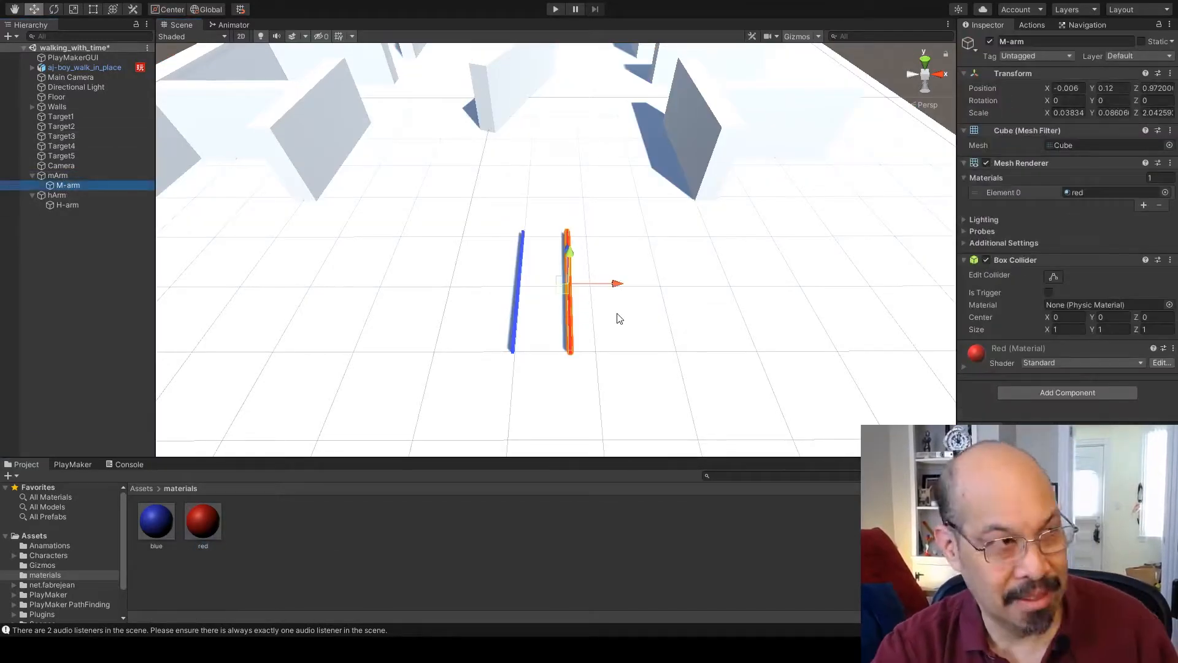
left_click(516, 299)
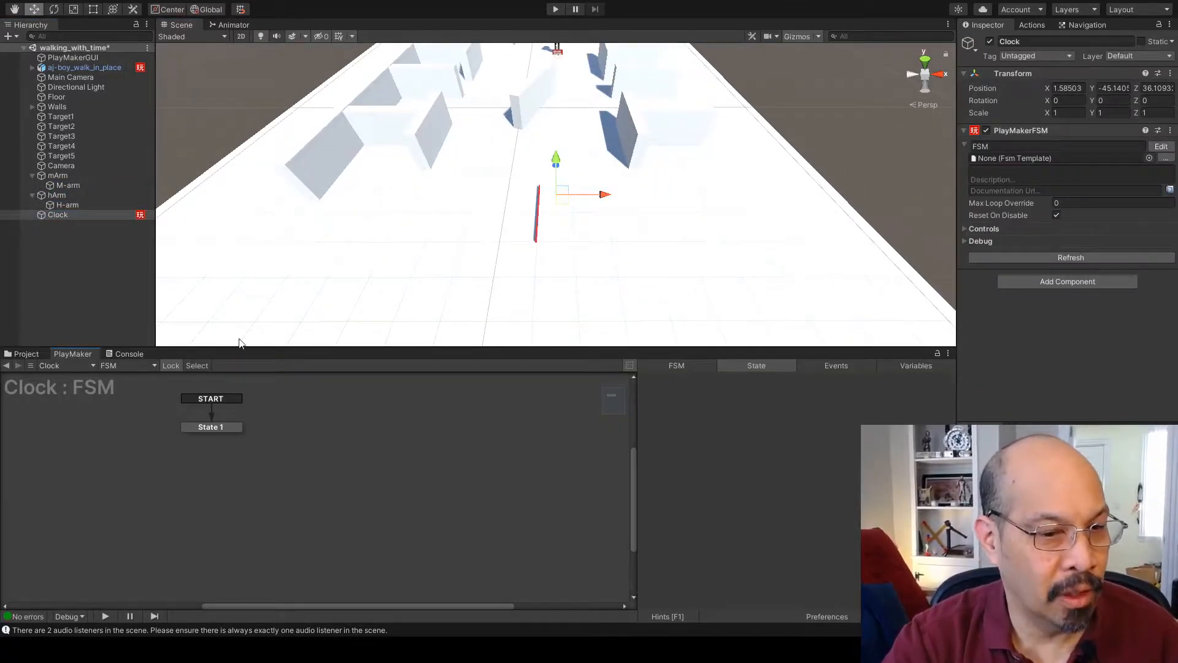
Step: Rename the first state of the Clock object's FSM to init
left_click(209, 428)
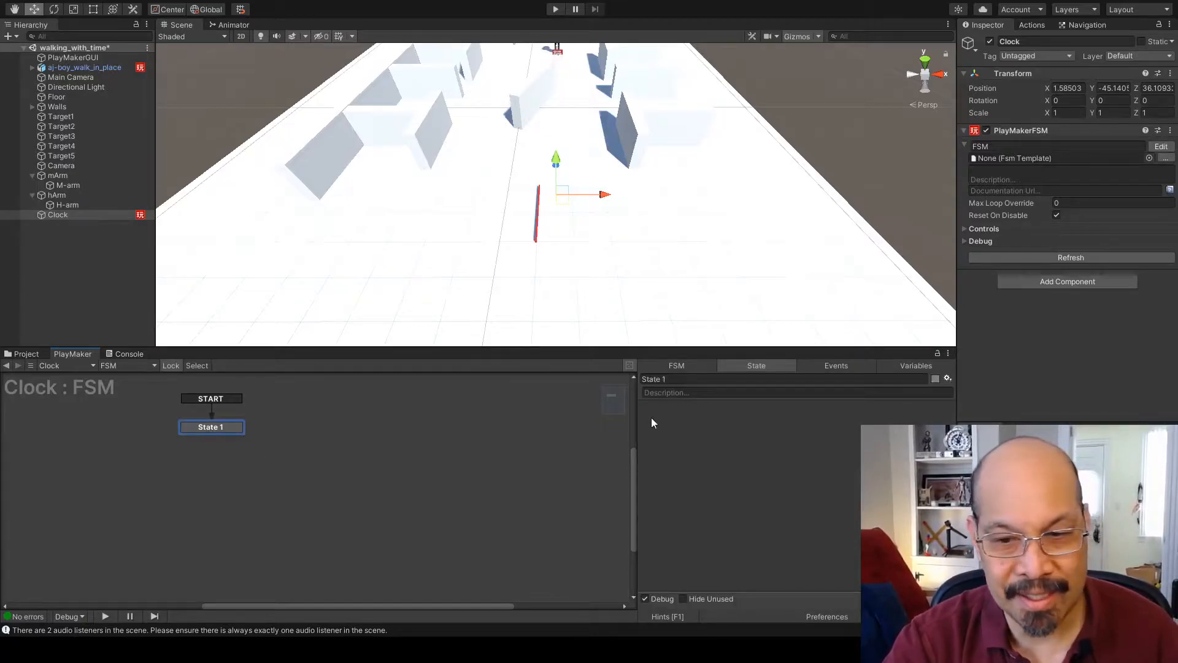
left_click(671, 379)
type("it")
key("BackSpace")
key("BackSpace")
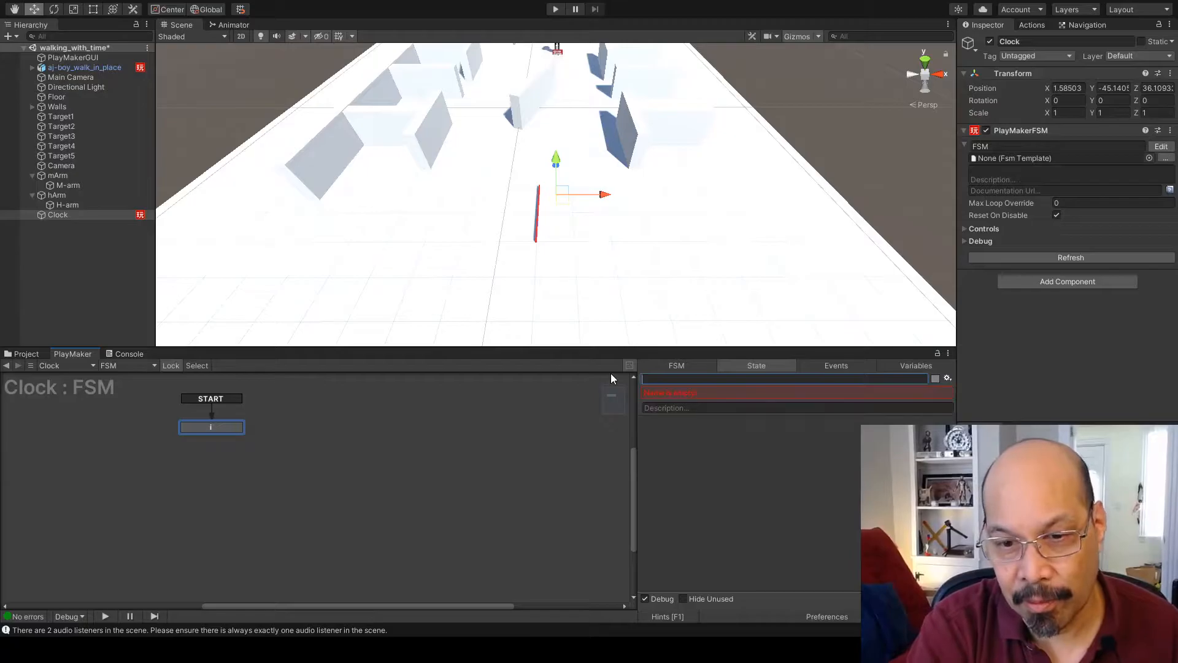
type("init")
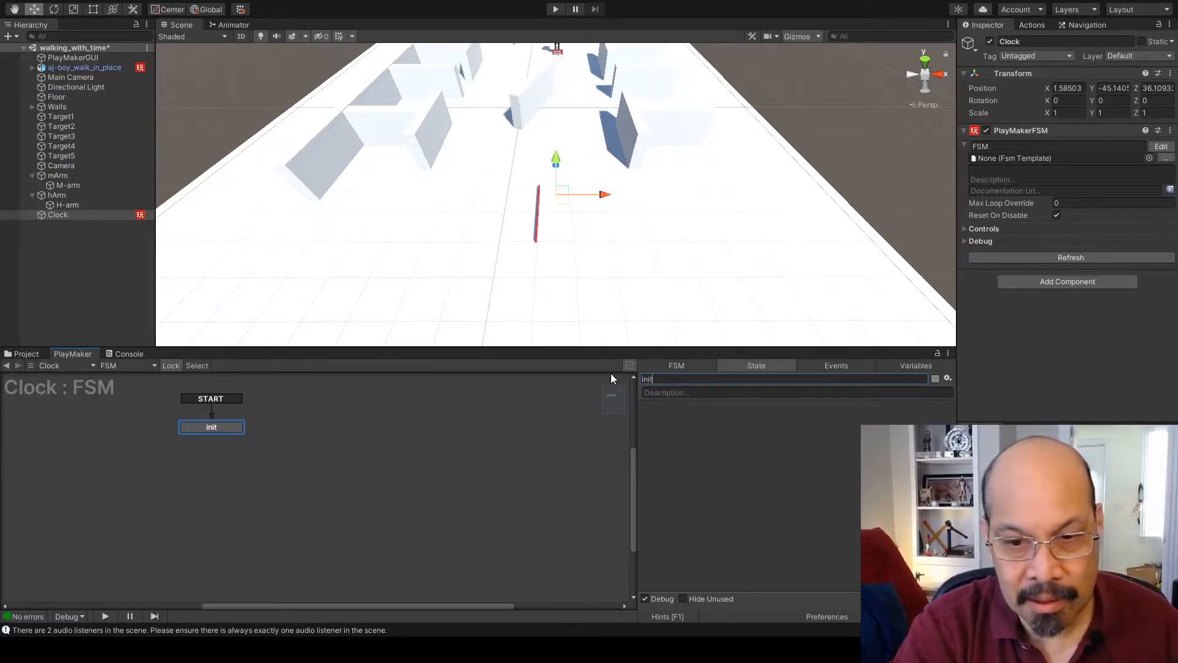
Step: Add a FINISHED transition from the init state to a new state named Run the Clock
left_click(226, 429)
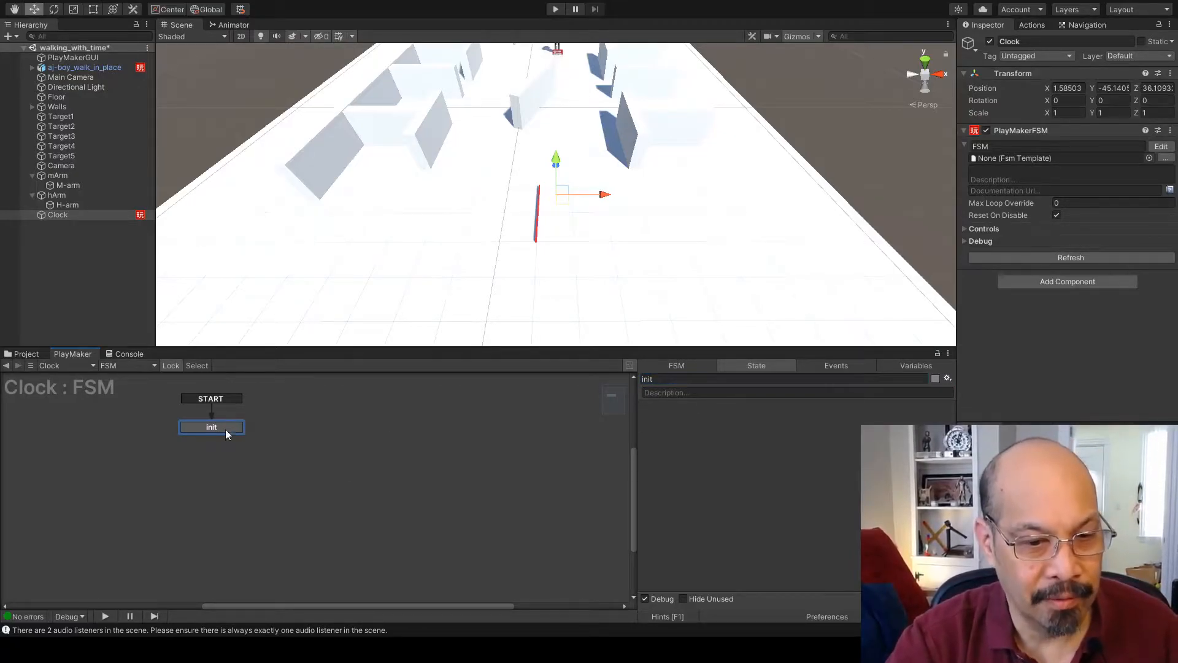
left_click(448, 443)
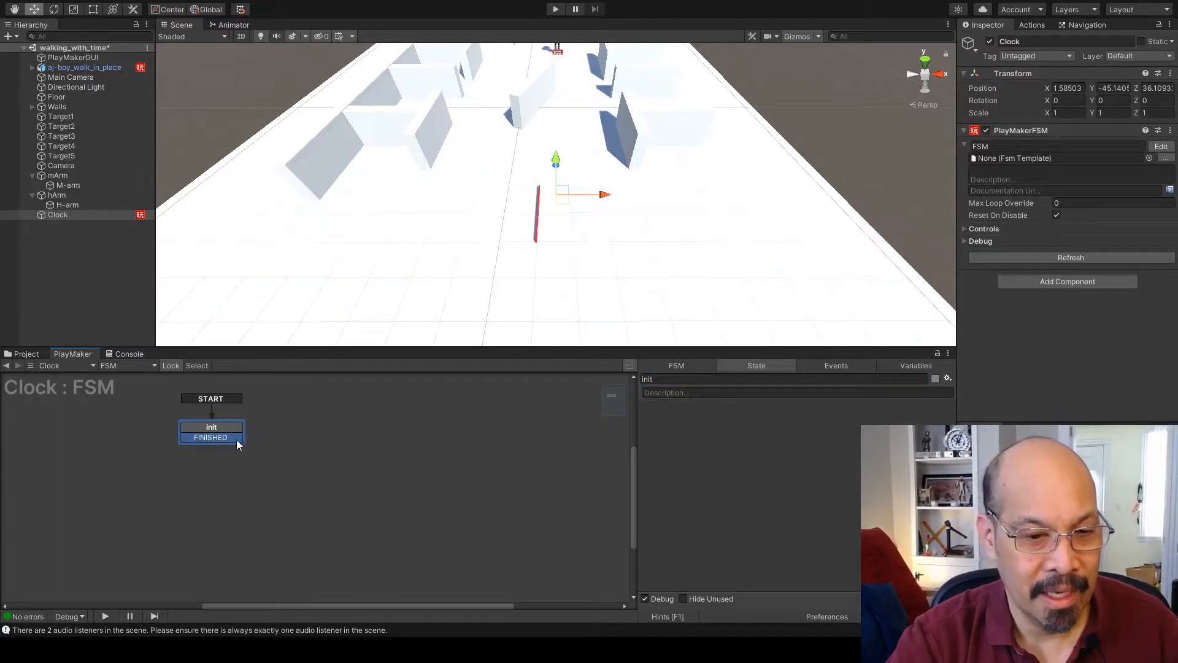
left_click_drag(230, 437, 311, 424)
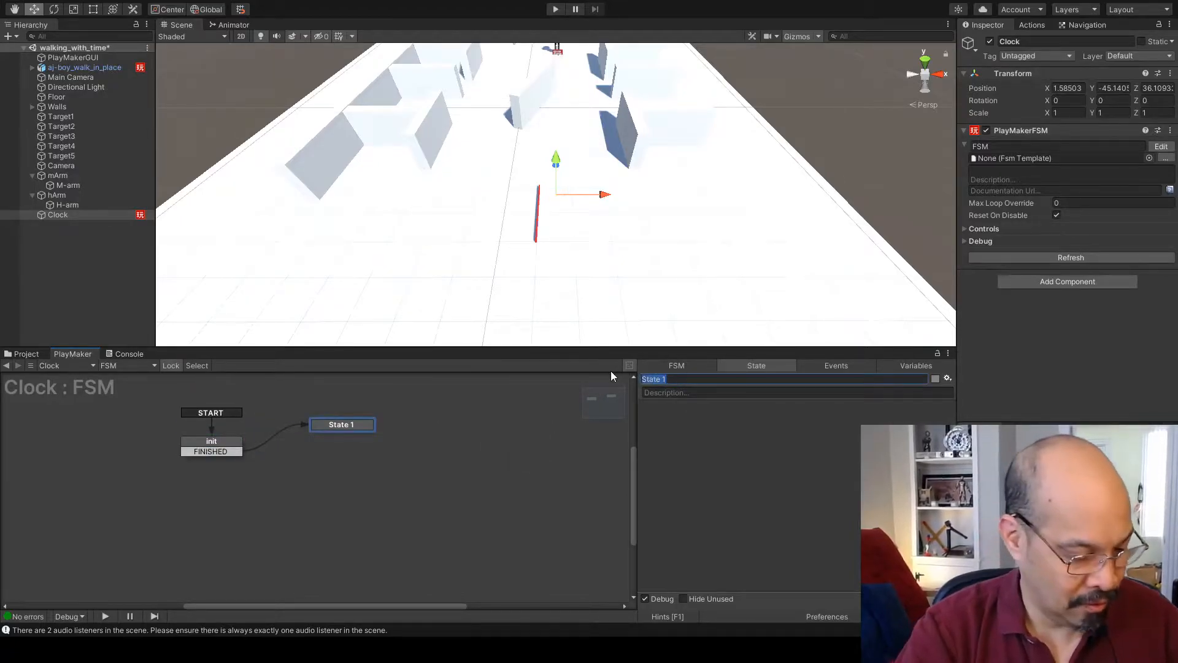
type("Run the Clock")
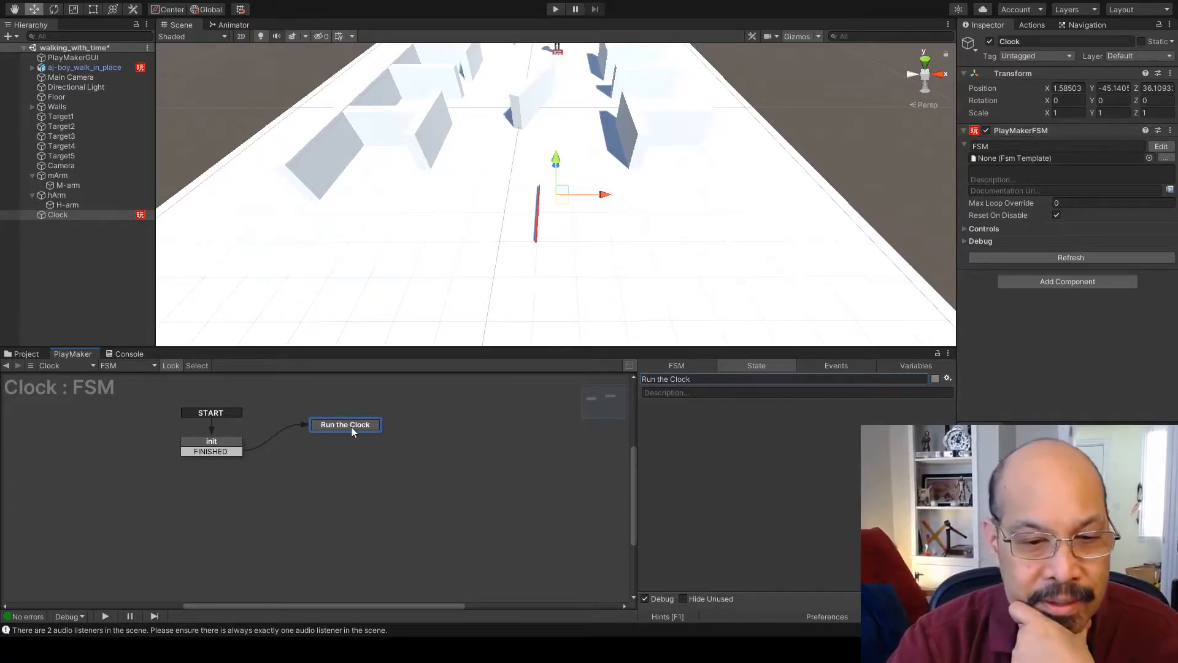
Step: Add the Transform Rotate action to the Run the Clock state
double_click(714, 451)
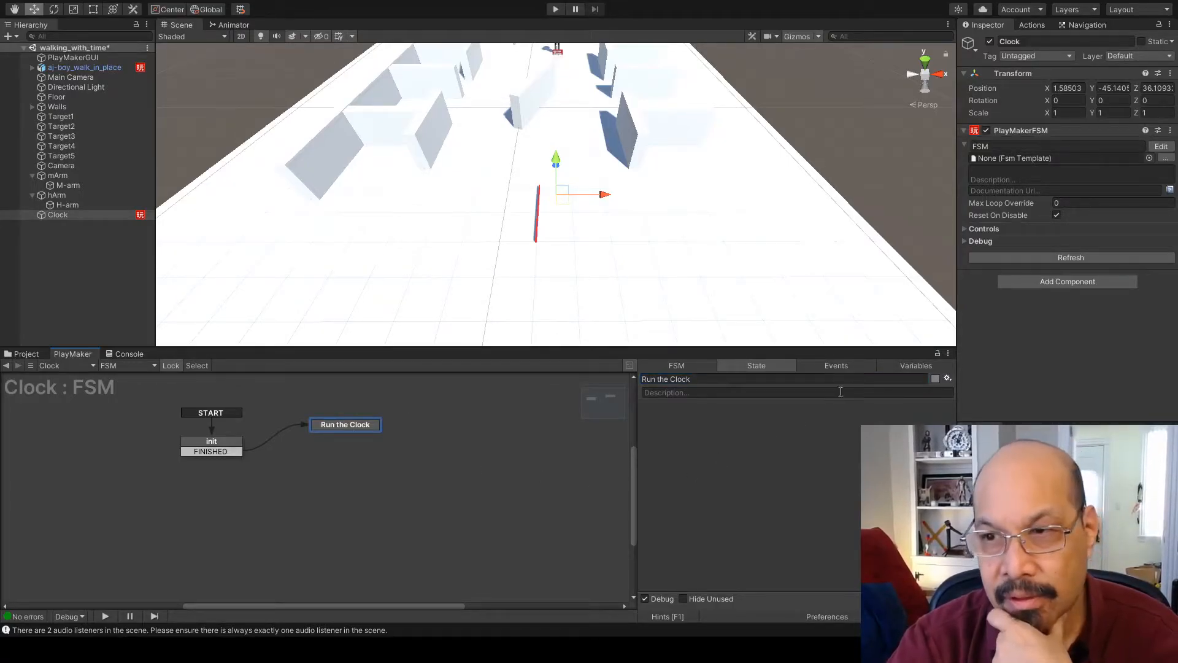
left_click(988, 132)
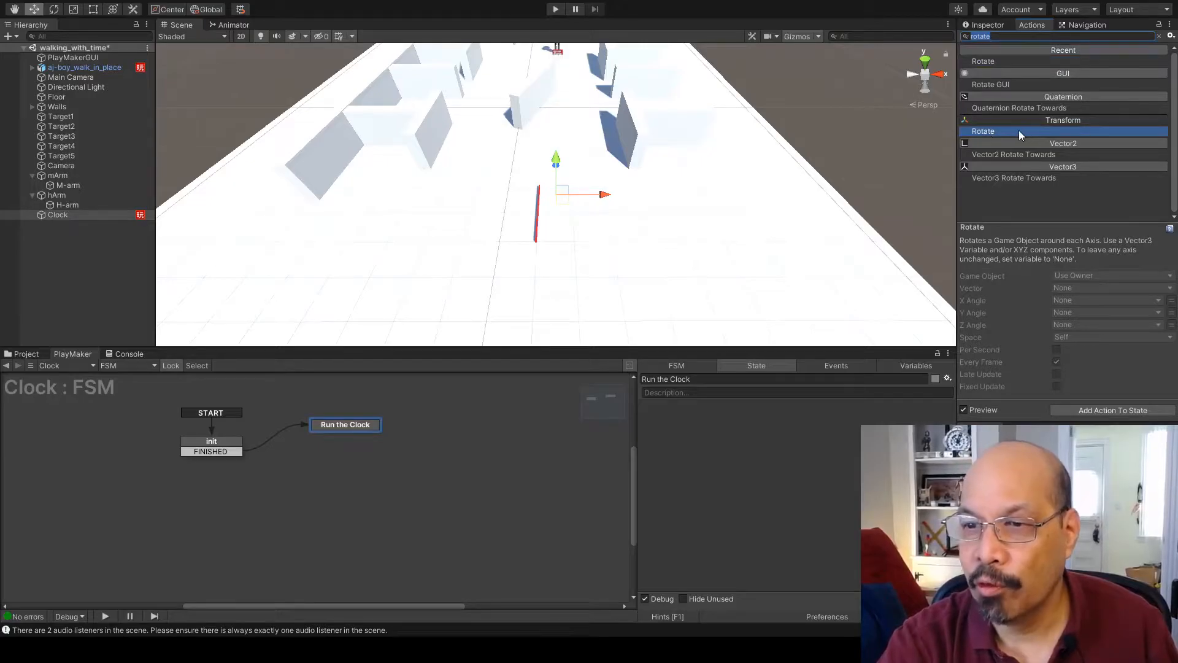
double_click(997, 131)
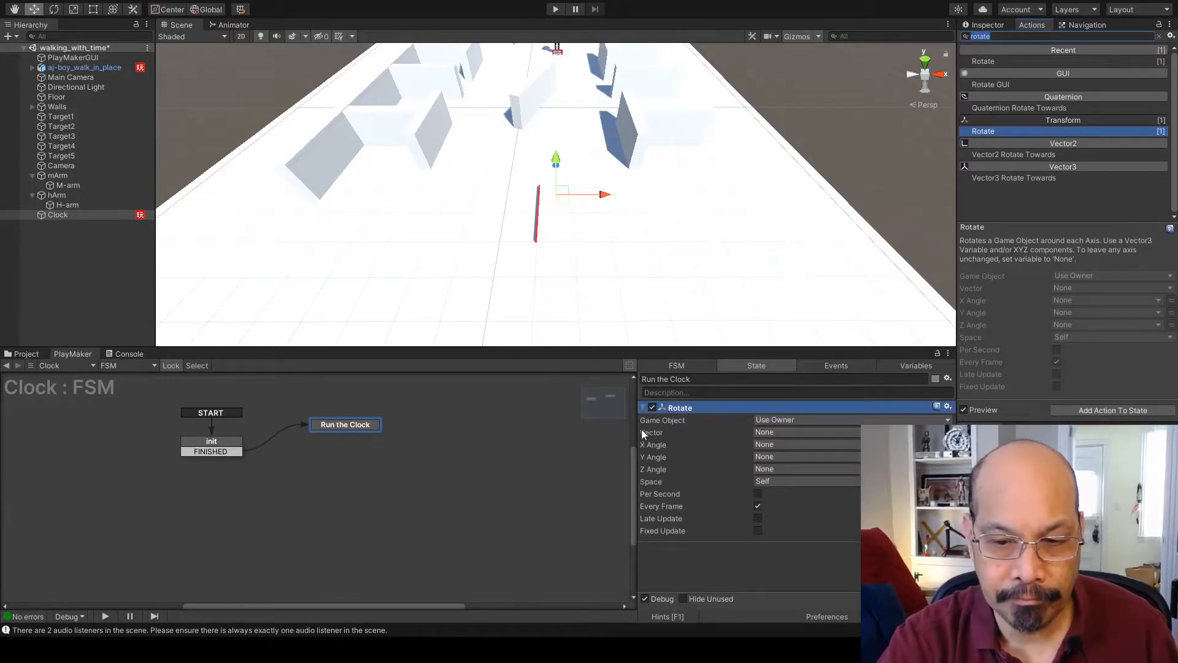
Step: Make the Rotate action act on a specified game object and assign M-arm as that object
left_click_drag(638, 431, 531, 431)
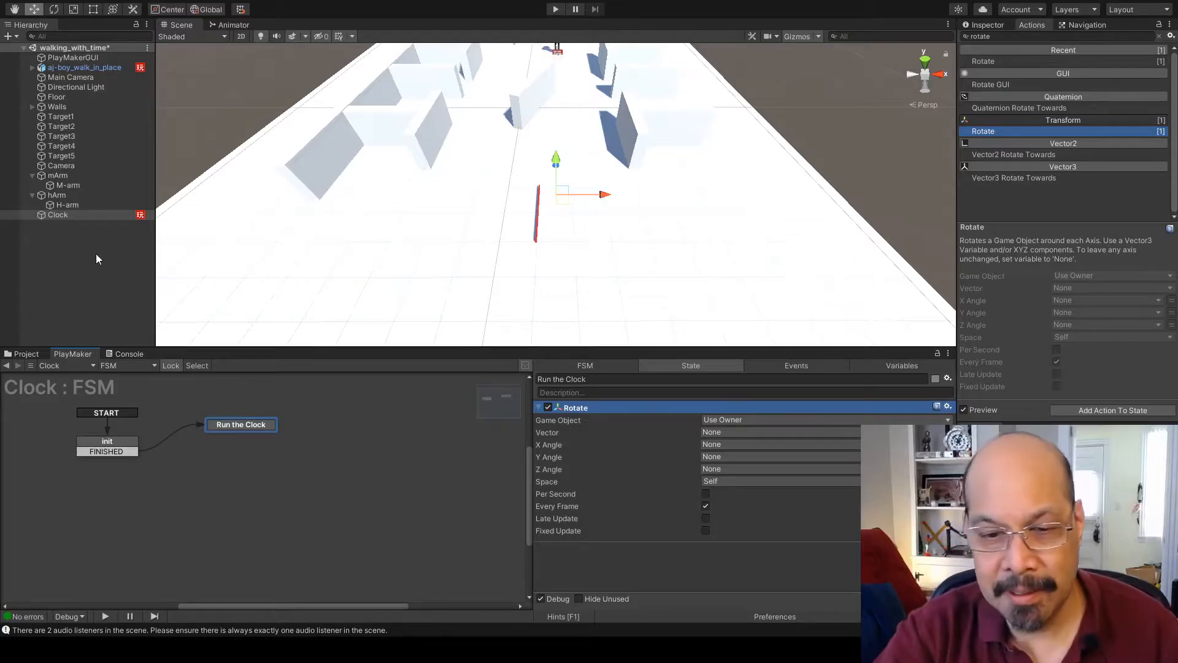
left_click(745, 513)
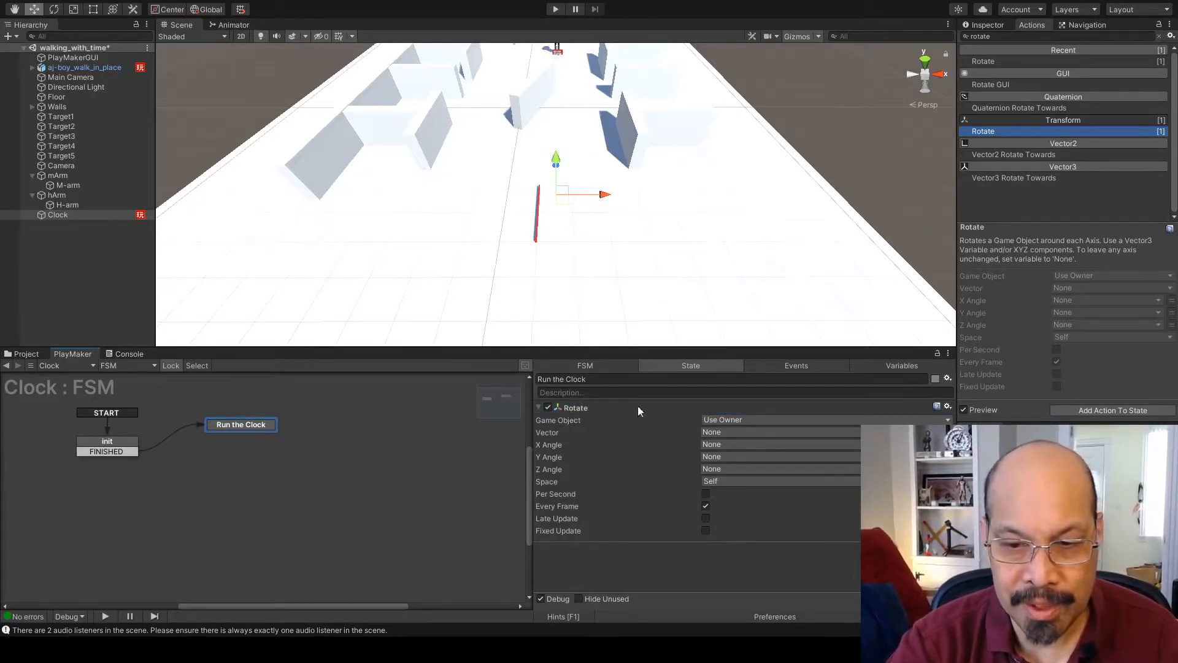
left_click(730, 421)
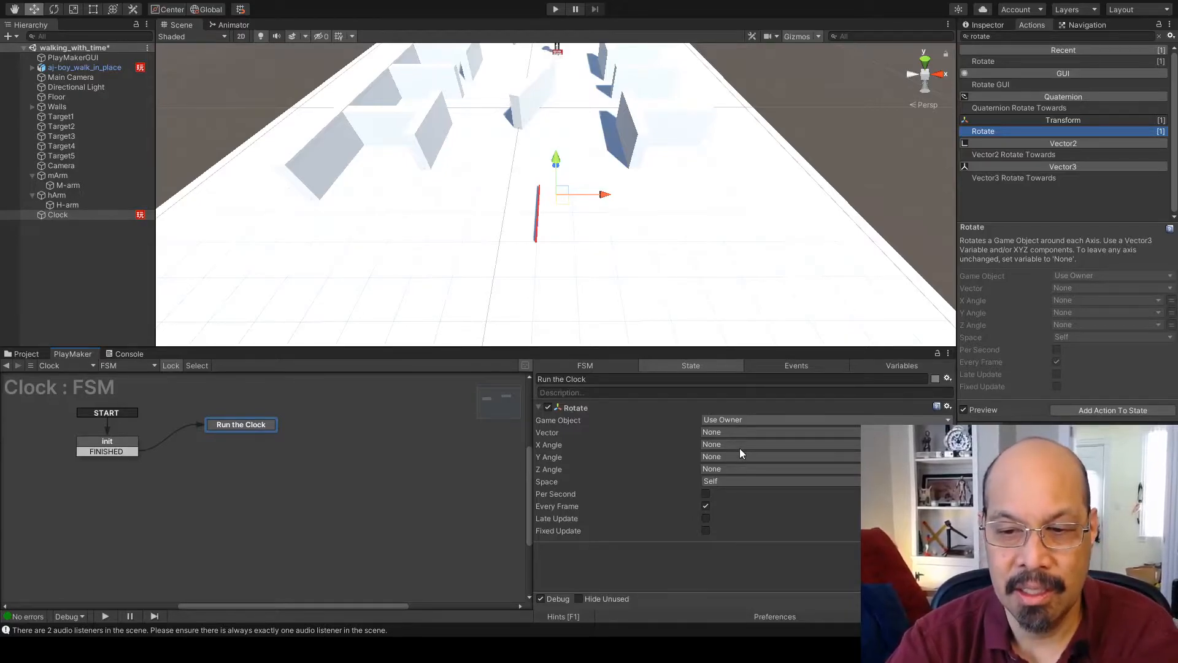
left_click(739, 448)
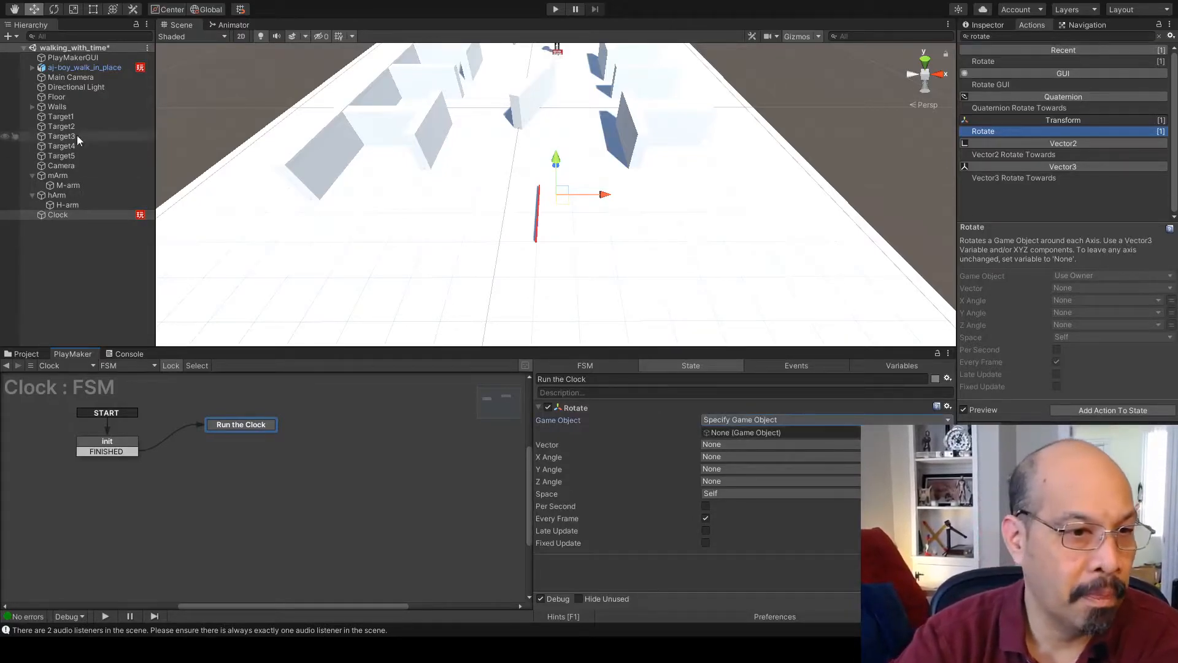
left_click(70, 185)
left_click_drag(64, 187, 781, 434)
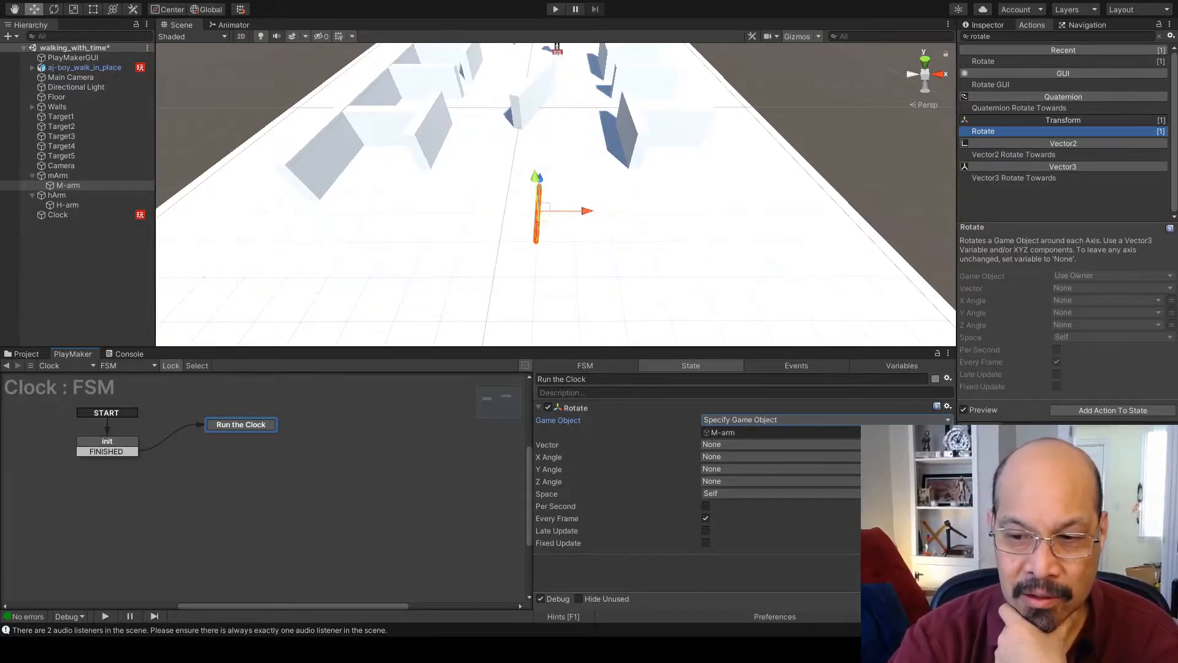
Step: Set the Rotate action's Y Angle to 360 per second and play the scene briefly to test the rotation
left_click(948, 469)
left_click(717, 468)
double_click(708, 468)
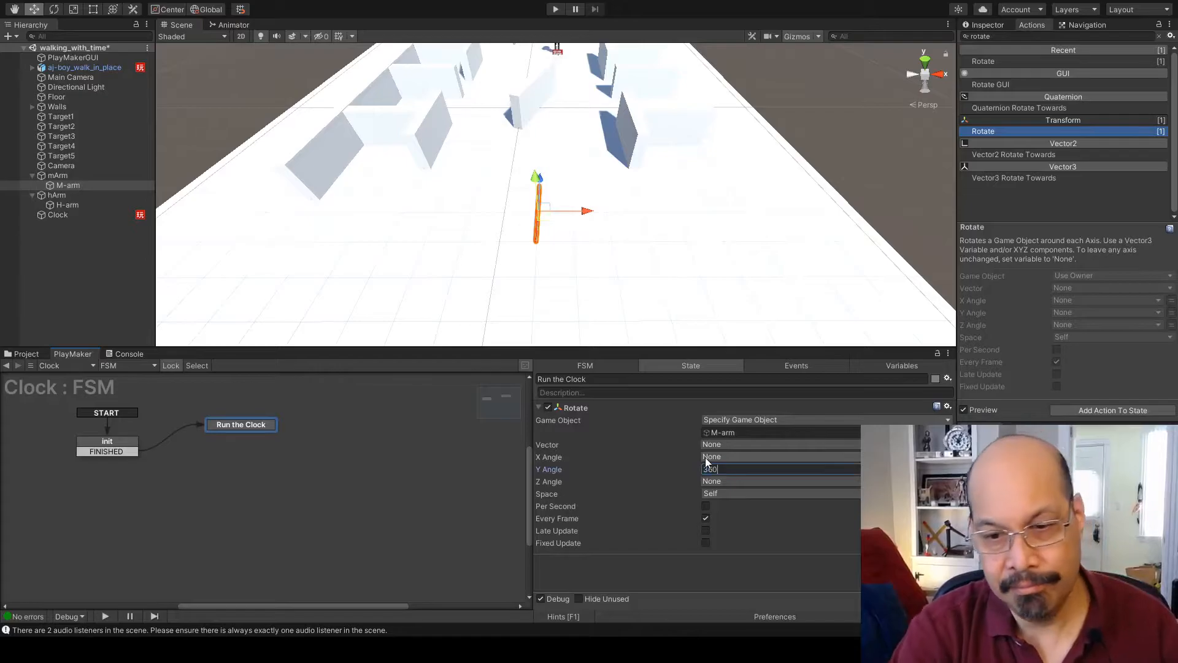
left_click(706, 507)
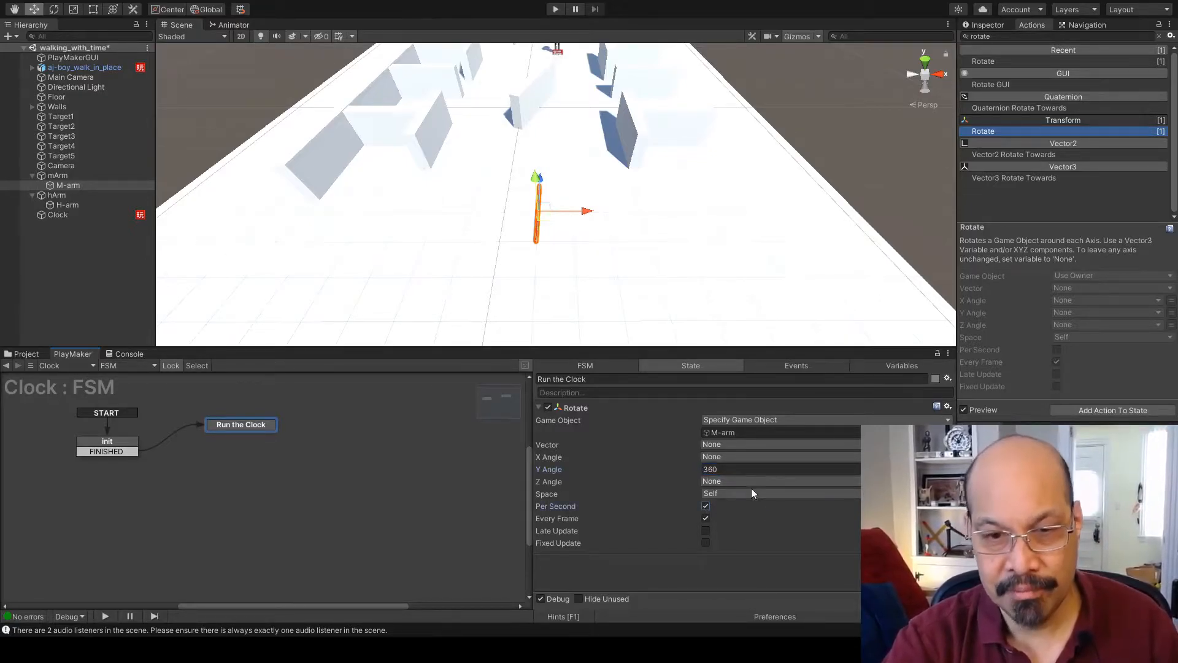
left_click(555, 10)
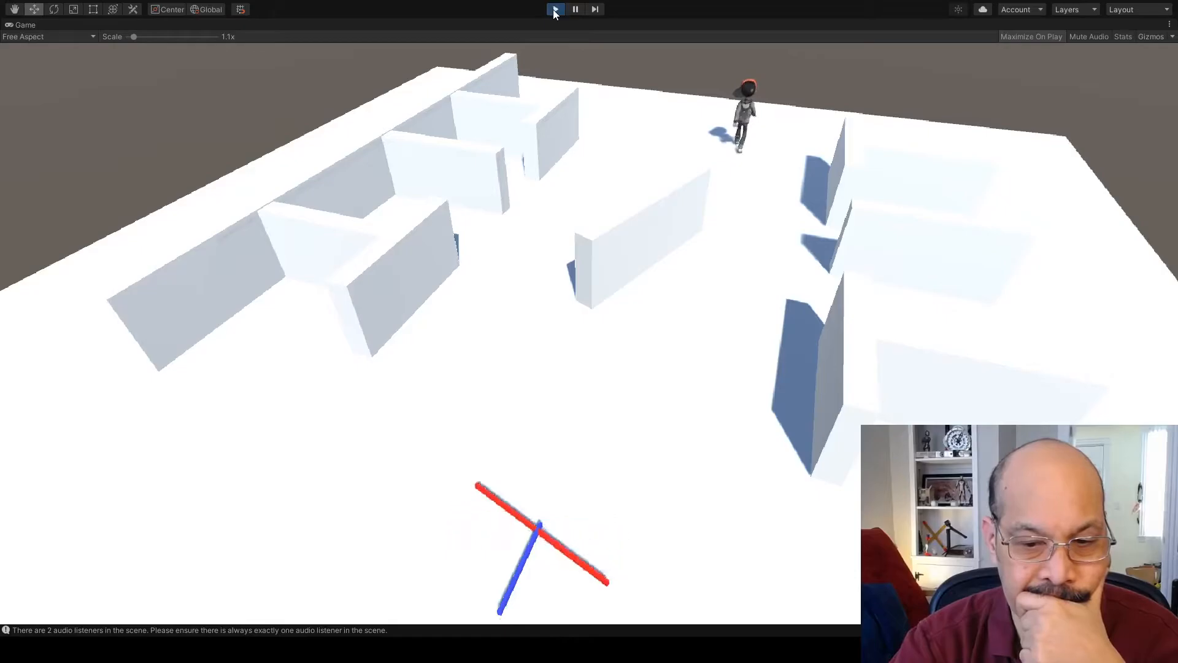
left_click(555, 10)
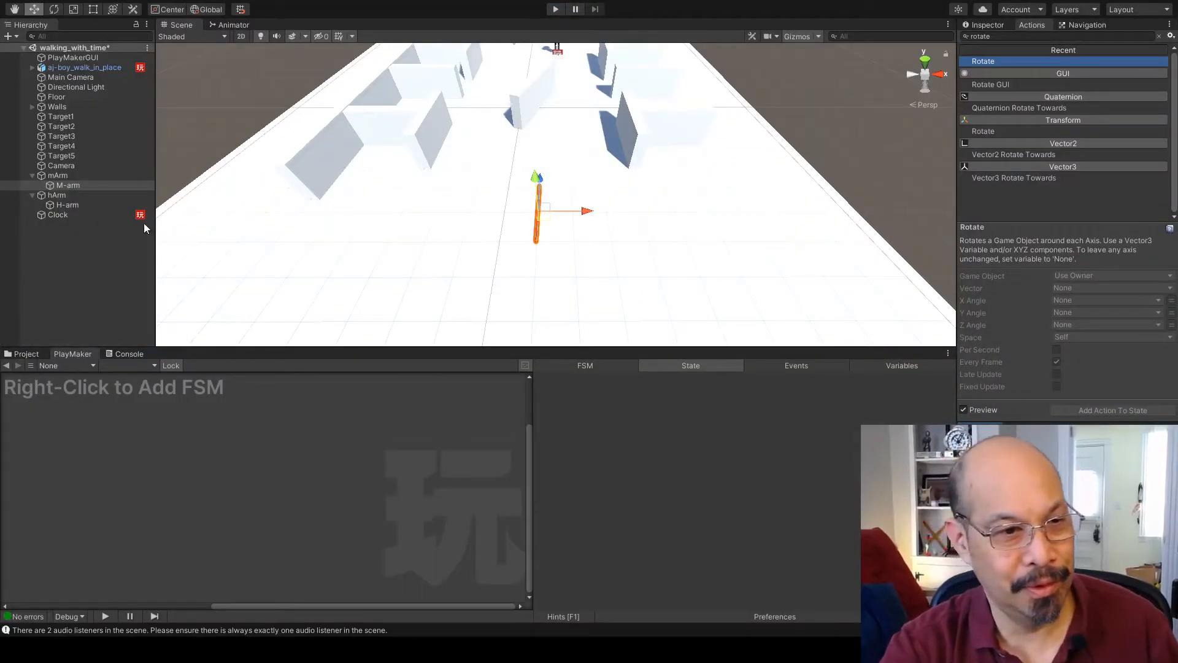
Step: Replace the Rotate action's target in the Clock FSM with the mArm parent object
left_click(53, 177)
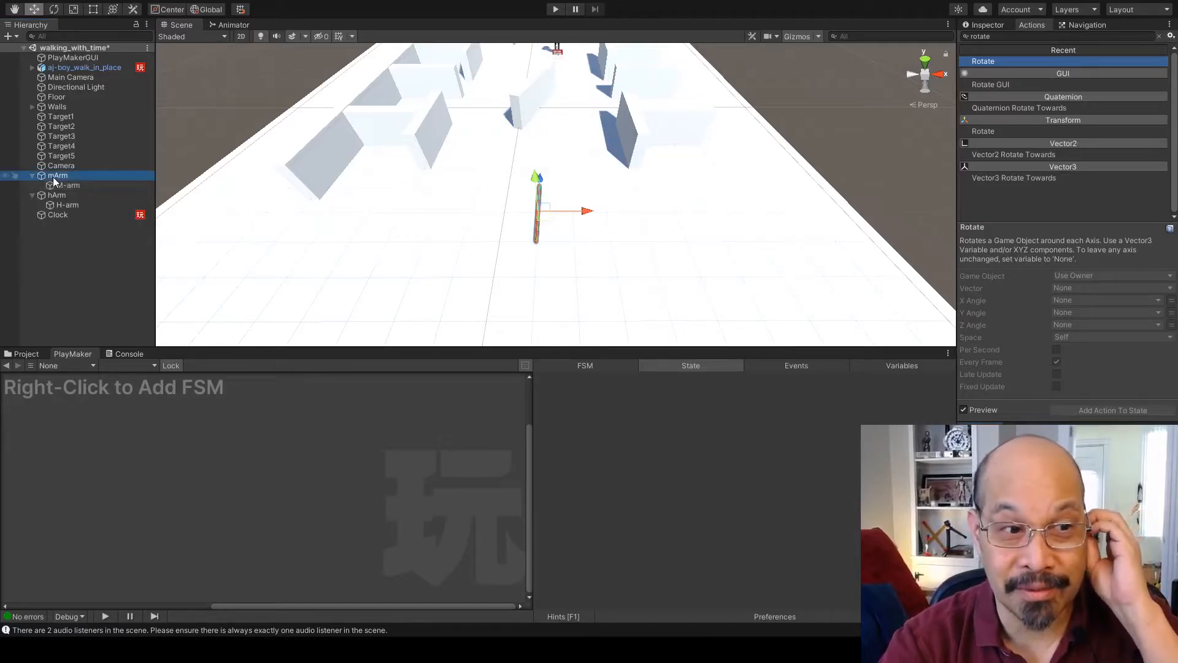
left_click(138, 214)
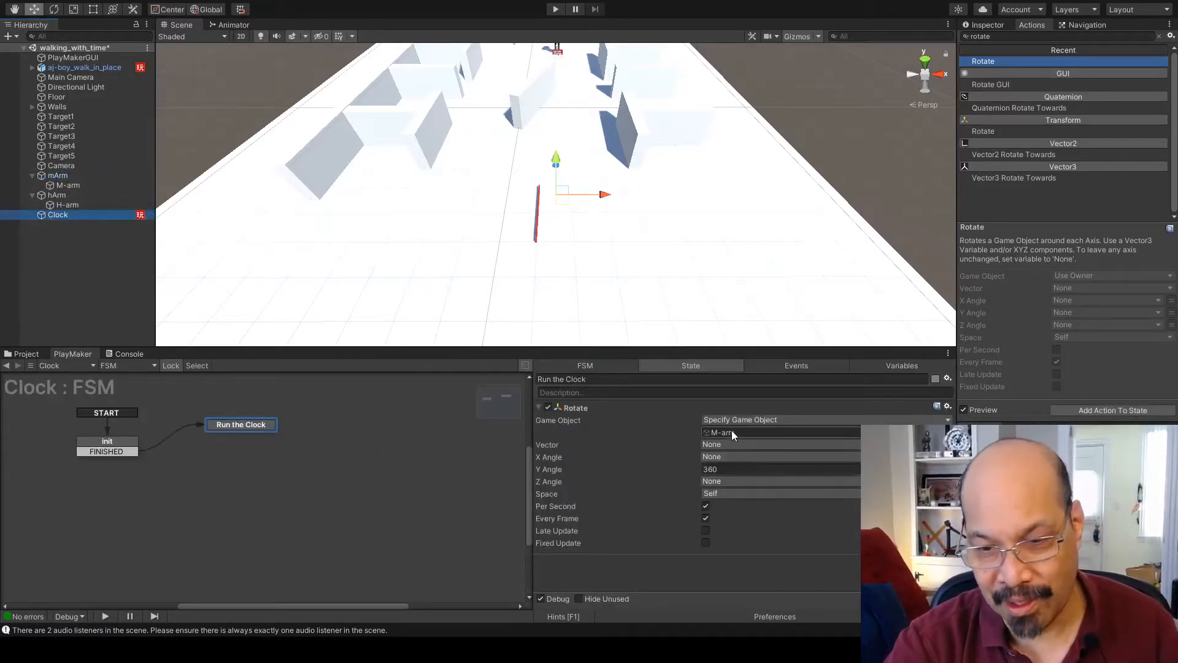
left_click_drag(58, 174, 746, 431)
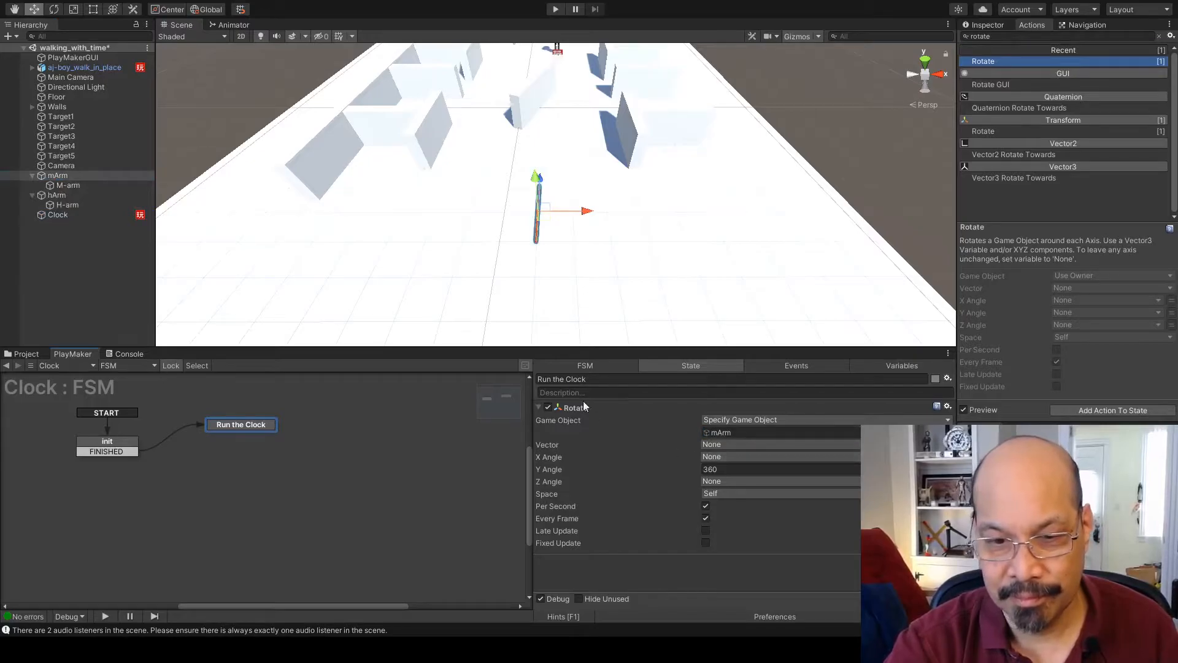
Step: Duplicate the Rotate action in the Run the Clock state and assign hArm as the copy's target object
left_click(536, 406)
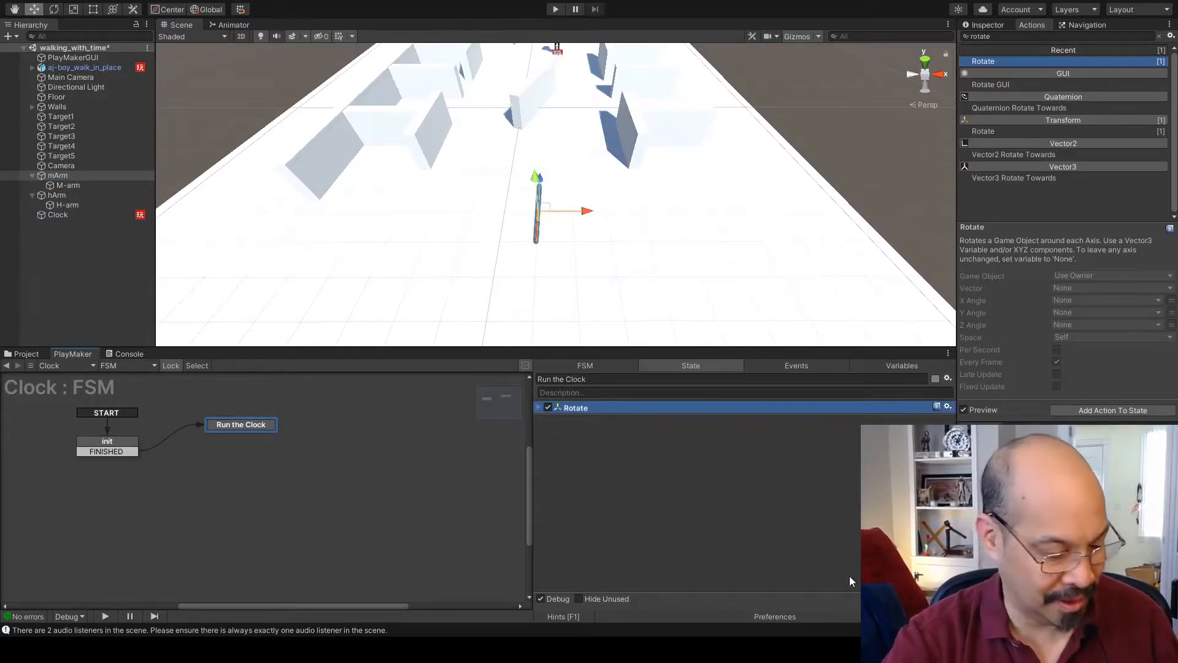
key("ctrl+v")
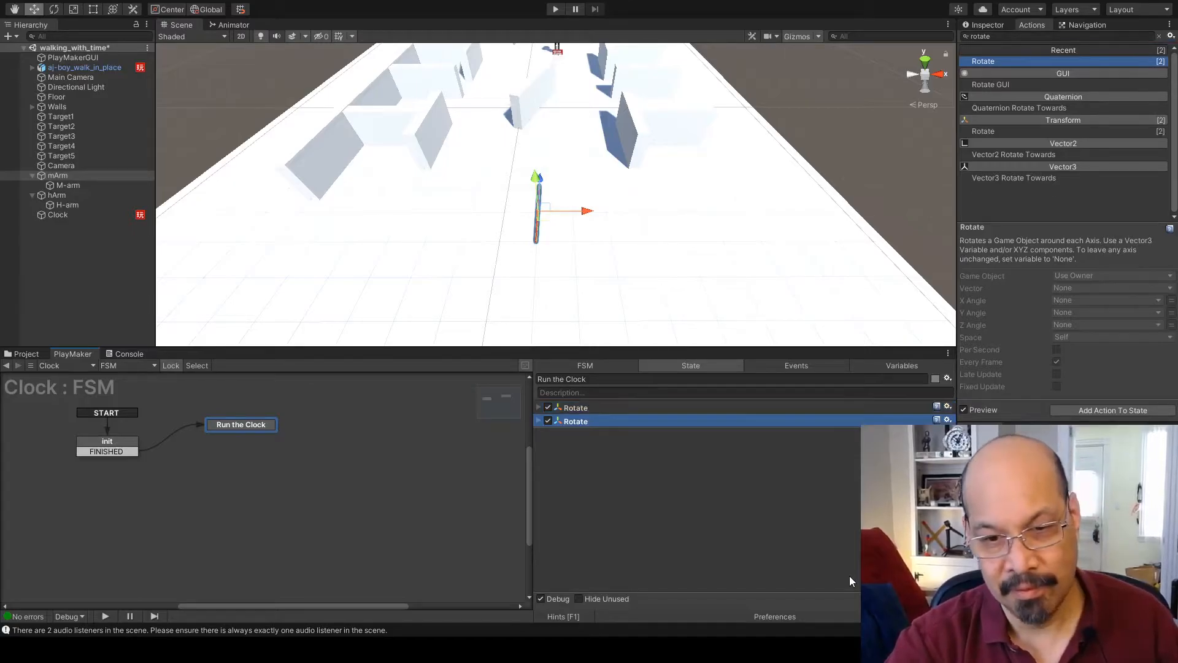
left_click(537, 420)
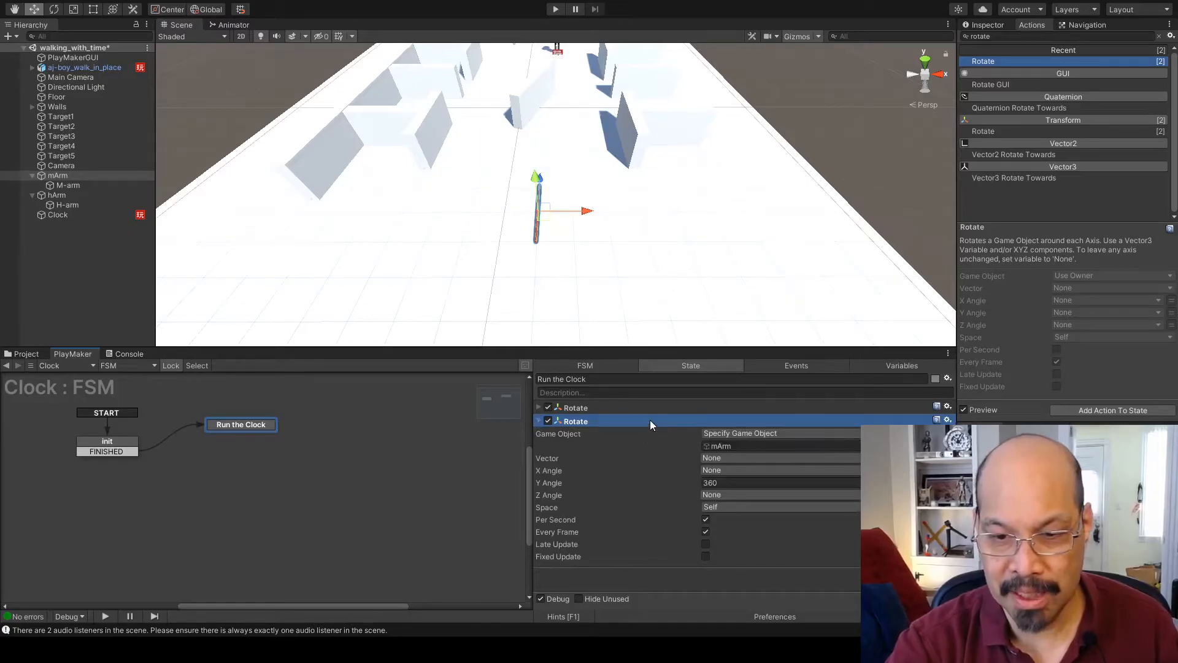
left_click(56, 195)
left_click_drag(53, 196, 727, 445)
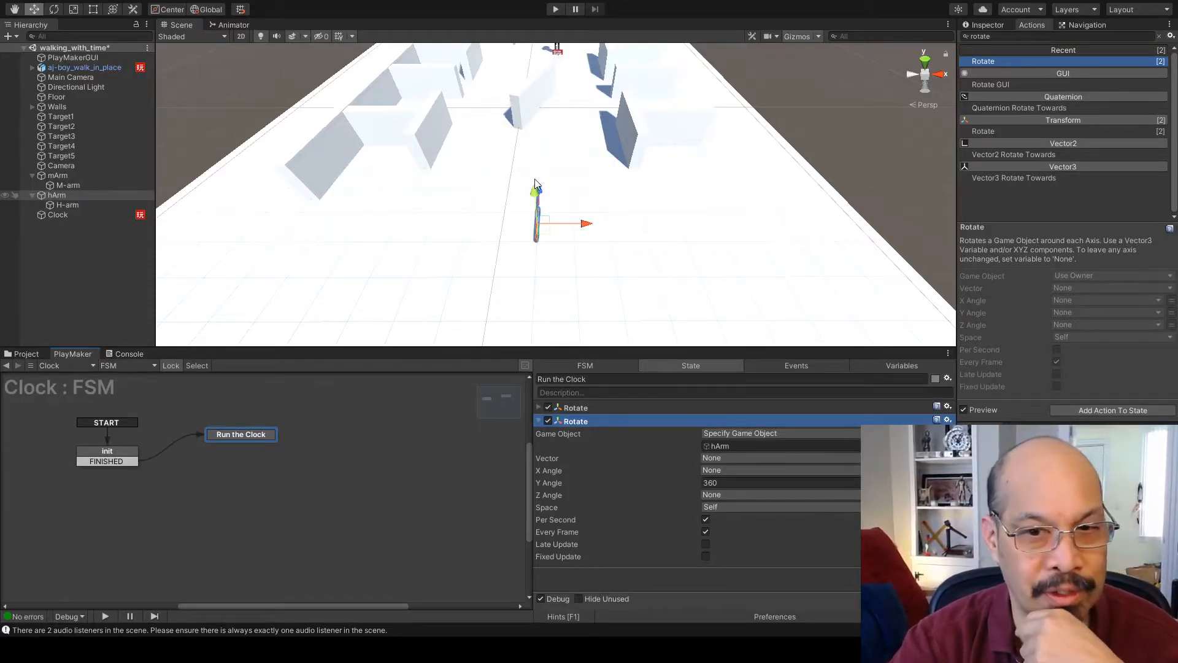
Step: Set the hArm Rotate action's Y Angle to 30
left_click(710, 485)
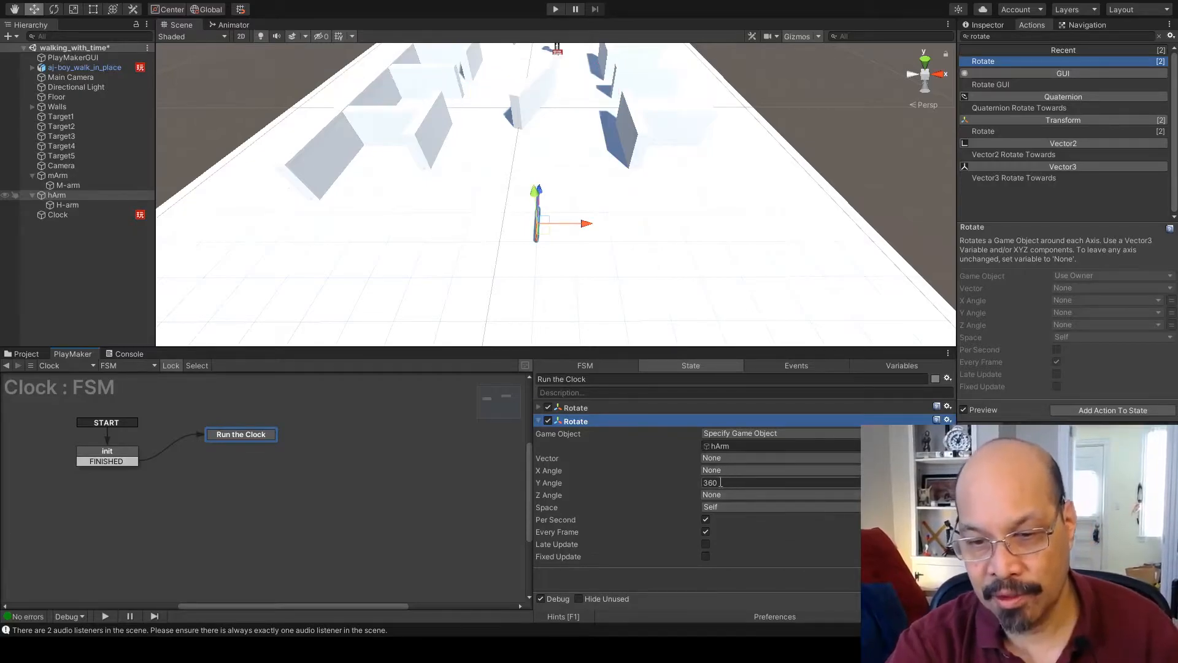
type("0")
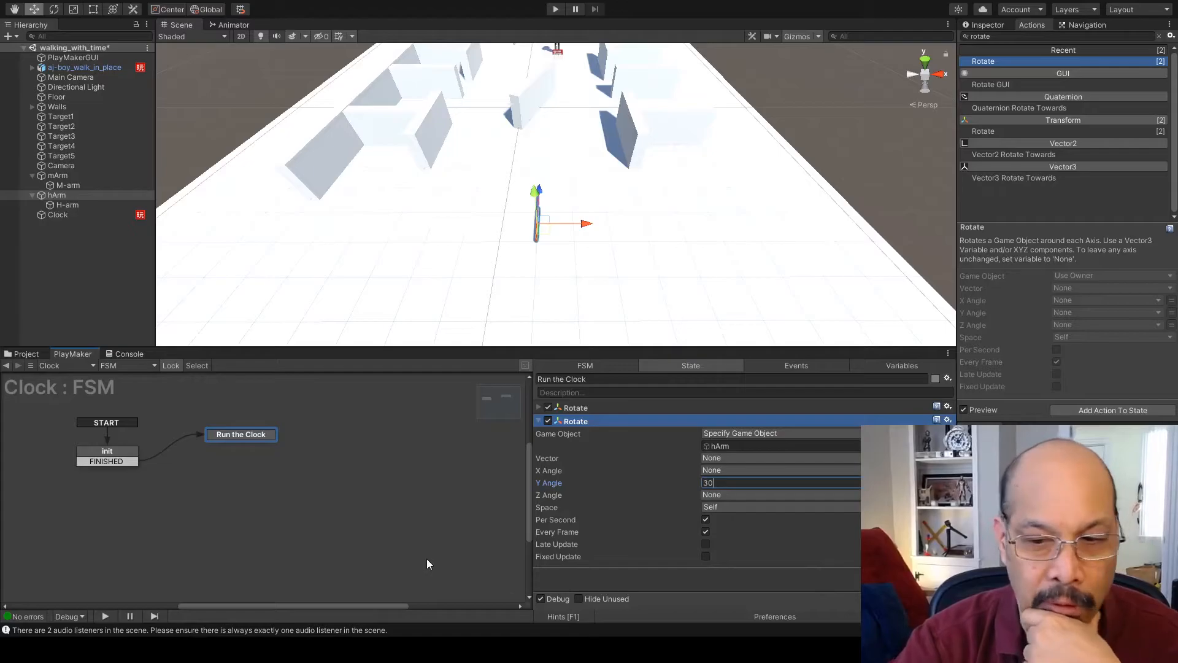
left_click(322, 550)
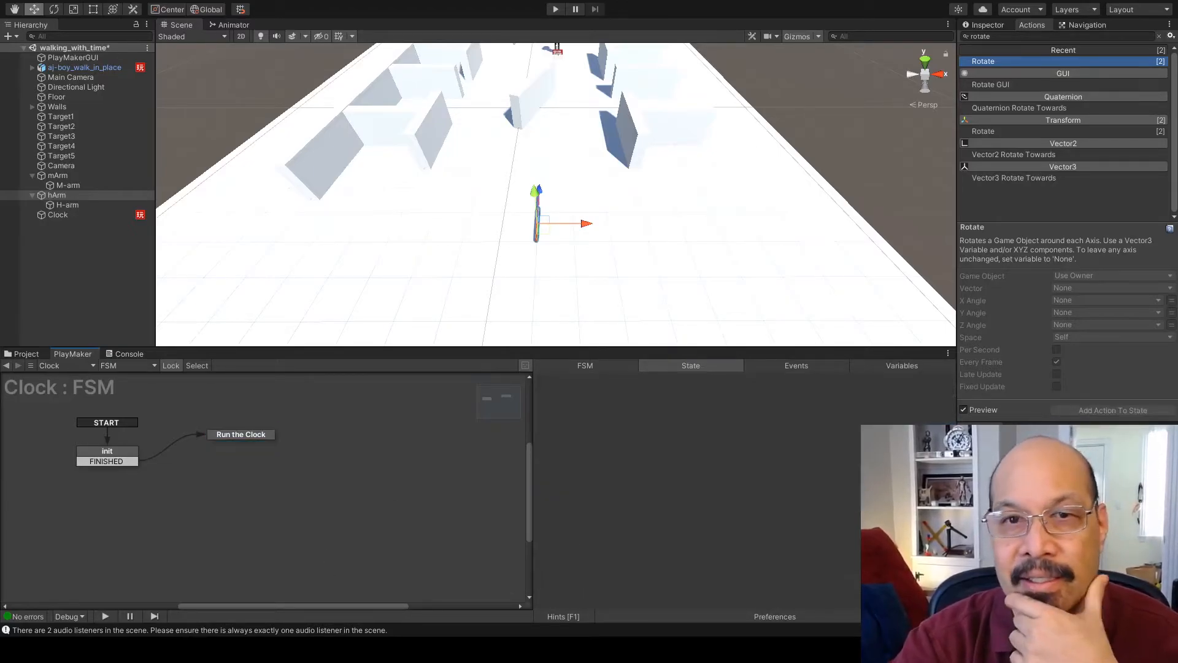
Step: Play the scene twice to check both clock arms rotating, enlarging the Scene view between the runs
left_click(555, 9)
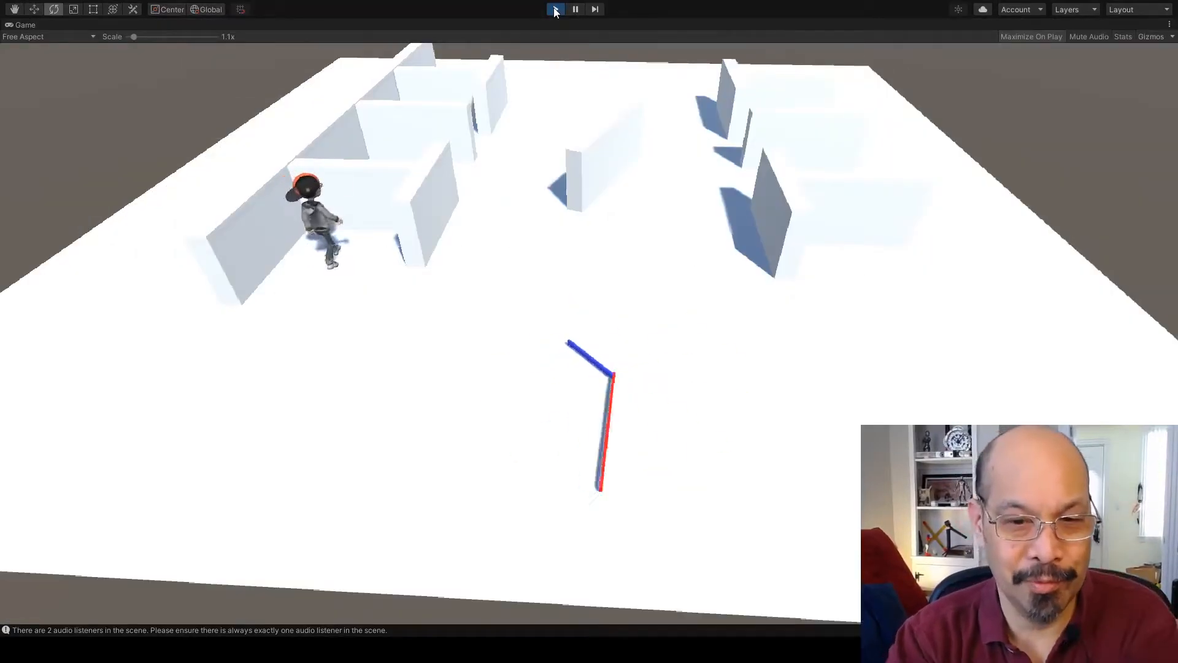
left_click(555, 9)
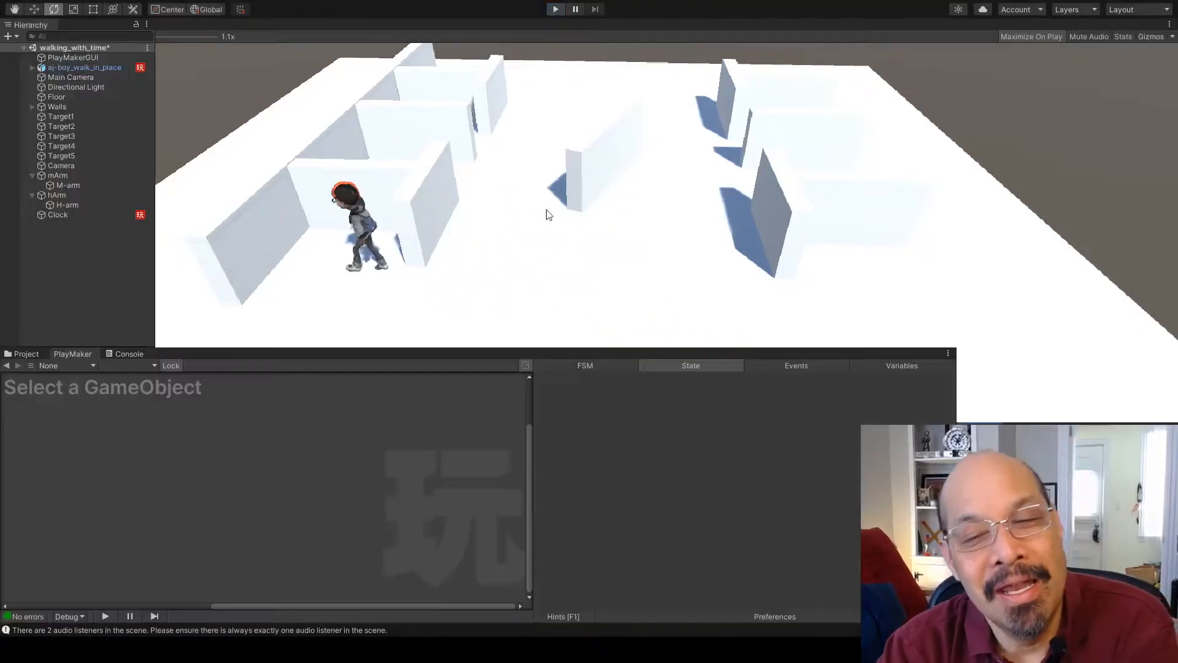
left_click_drag(691, 346, 681, 469)
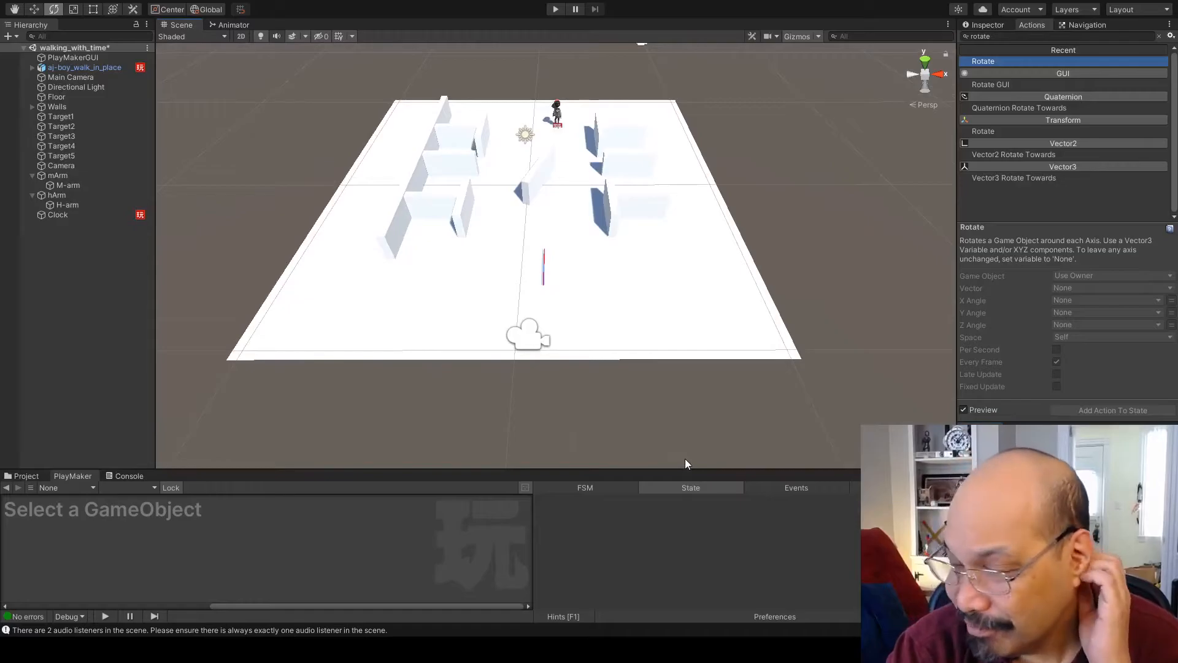
left_click(556, 9)
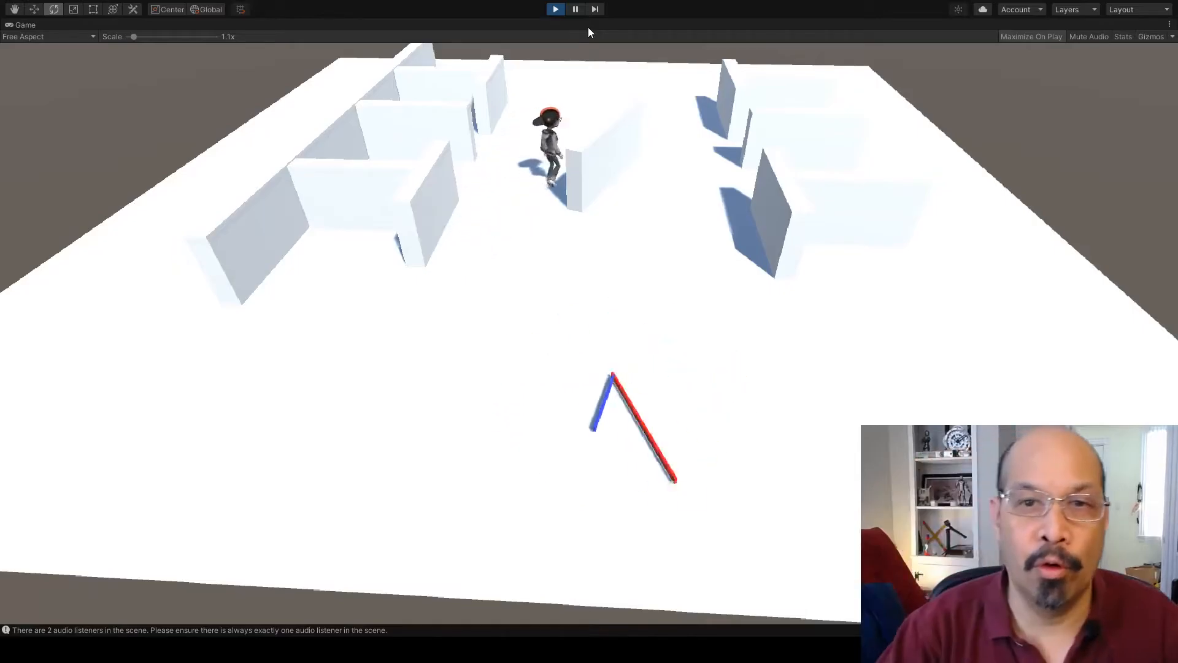
left_click(555, 10)
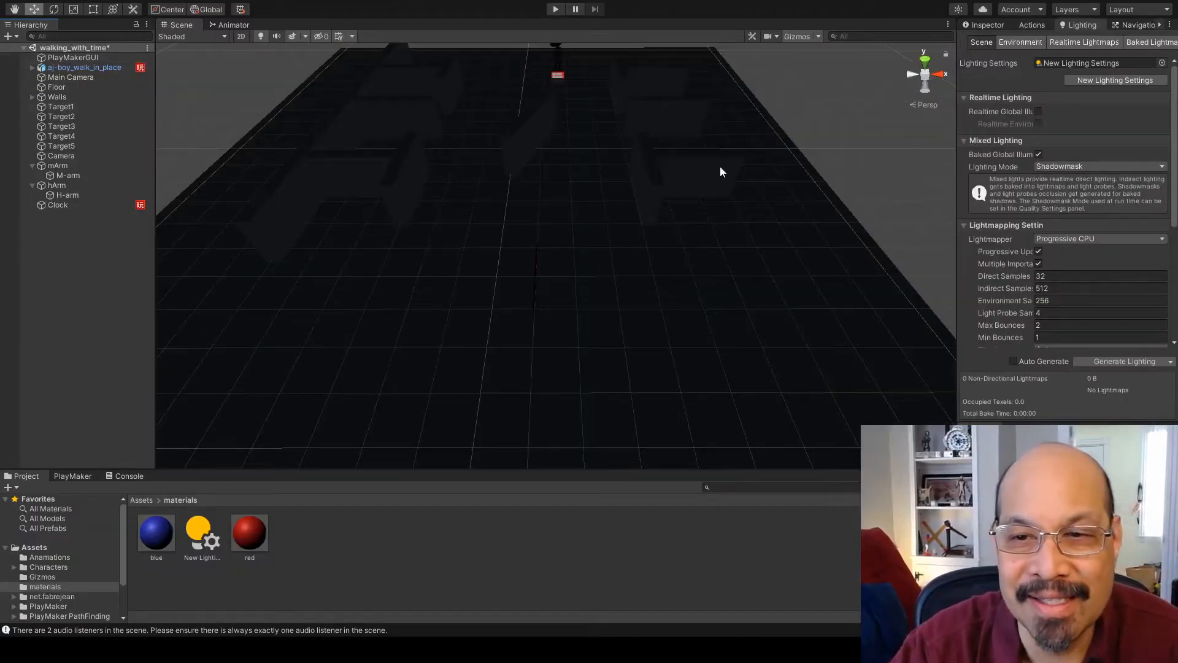
Step: Undo the deletion of the scene's Directional Light
scroll(721, 171, "down", 5)
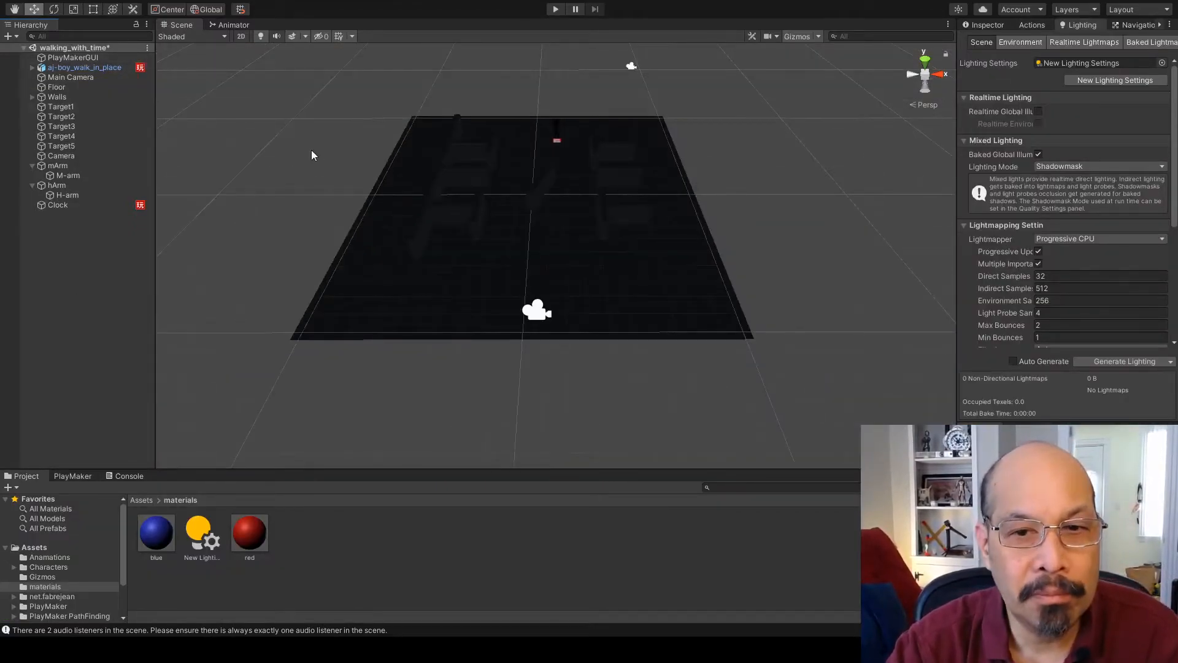
scroll(400, 139, "down", 10)
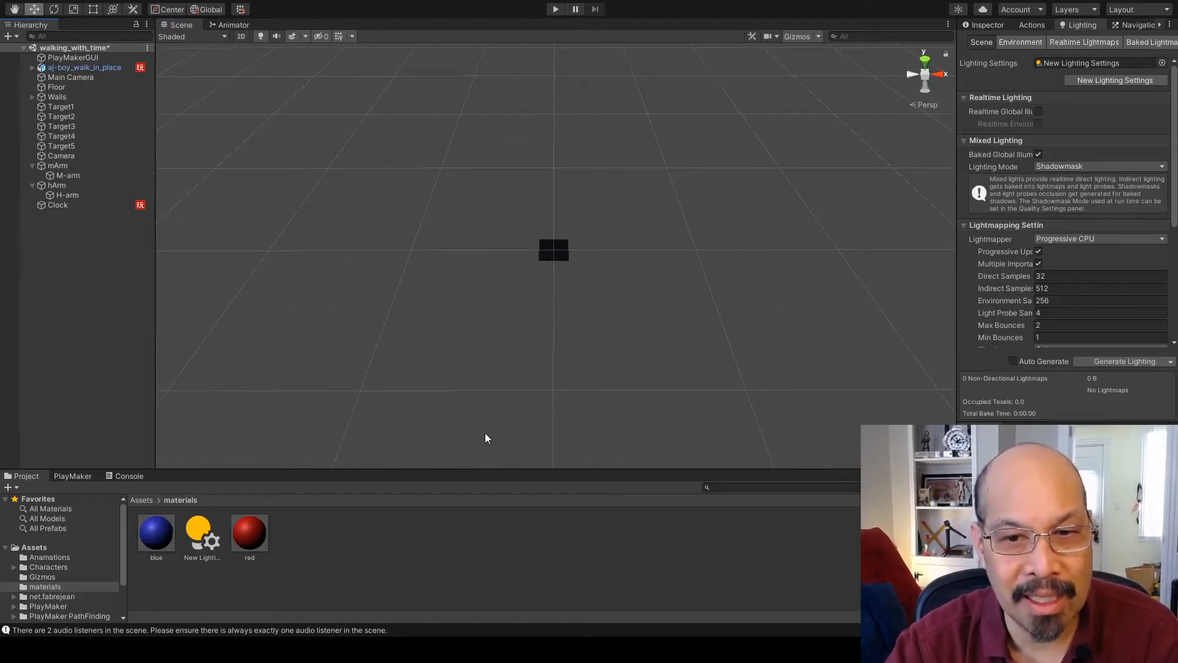
scroll(746, 349, "up", 1)
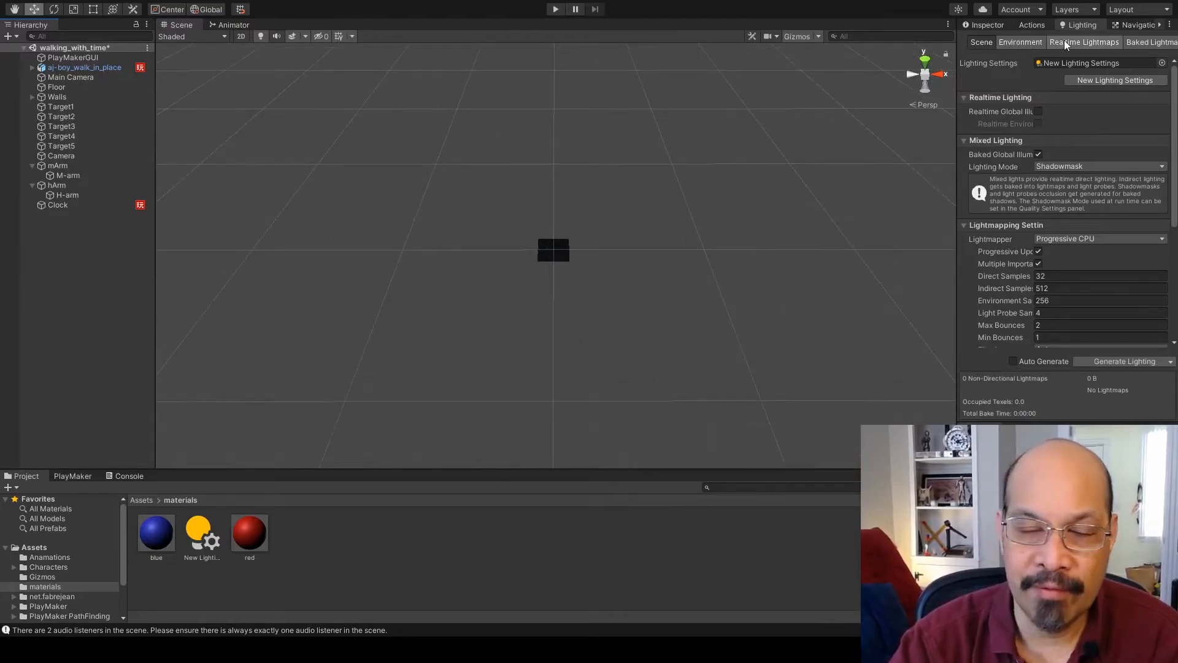
scroll(544, 240, "up", 4)
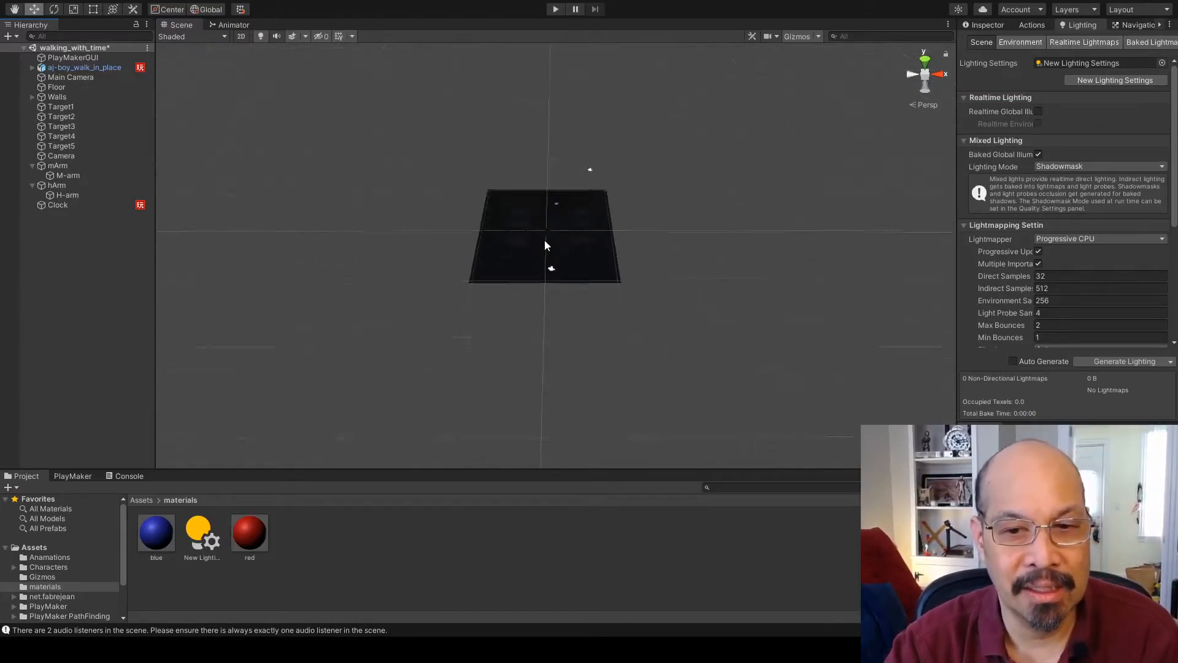
scroll(544, 244, "up", 3)
scroll(544, 244, "down", 2)
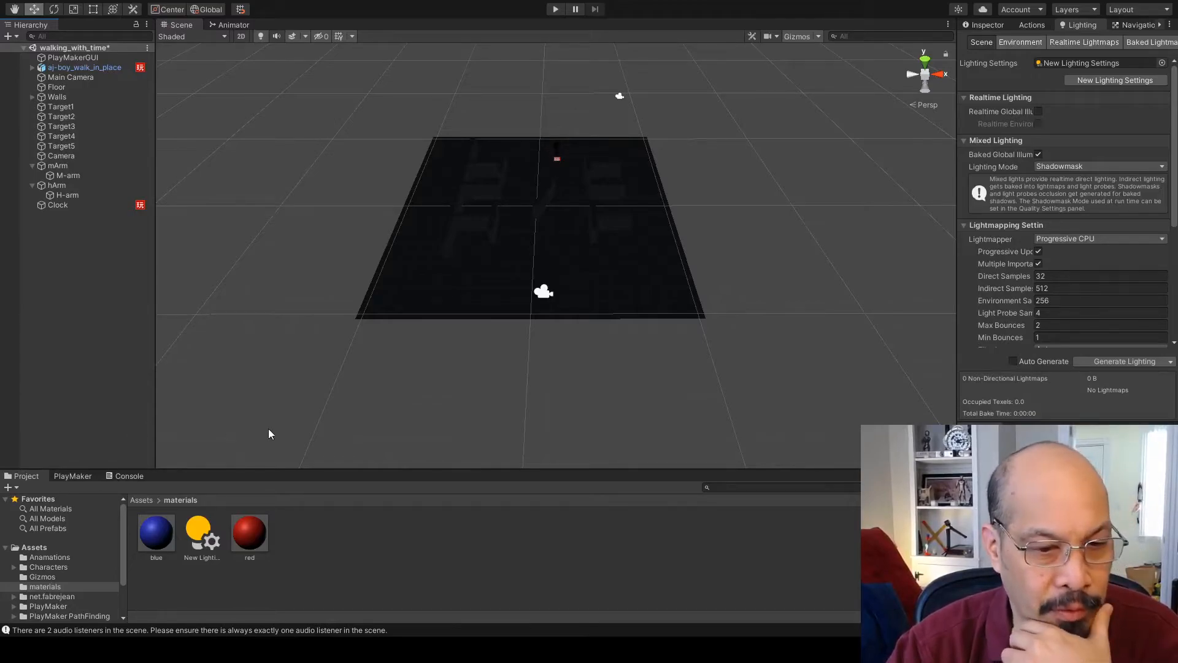
key("ctrl+z")
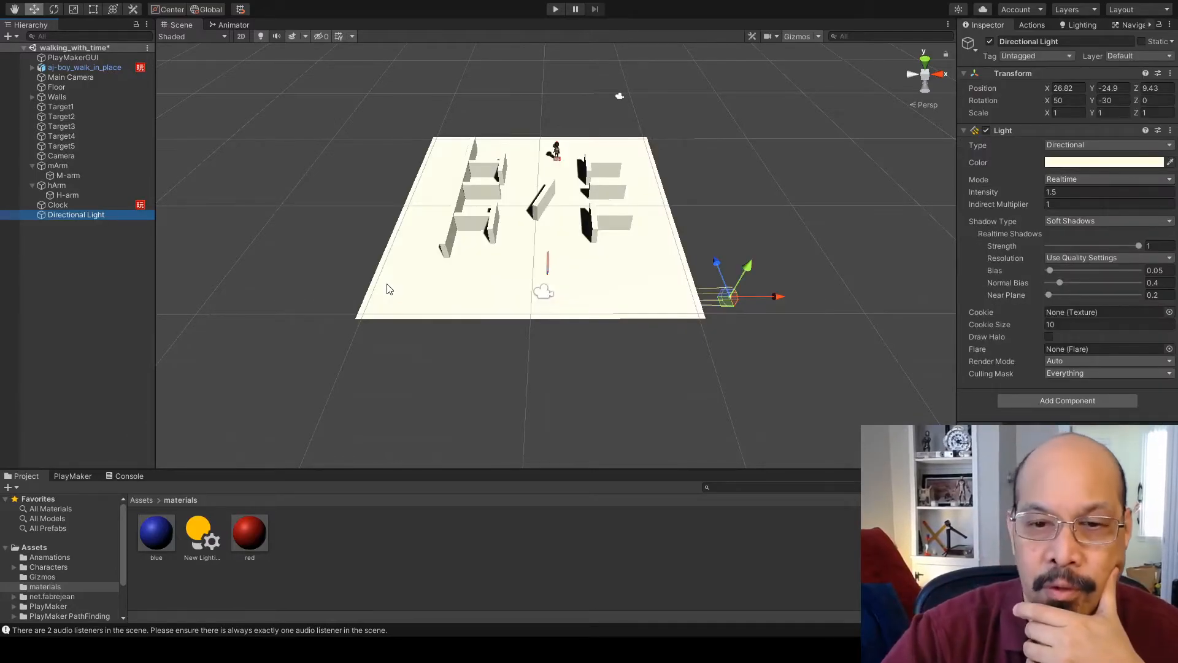
Step: Move the Directional Light along X to 25.72 and adjust its Y rotation
scroll(387, 288, "up", 2)
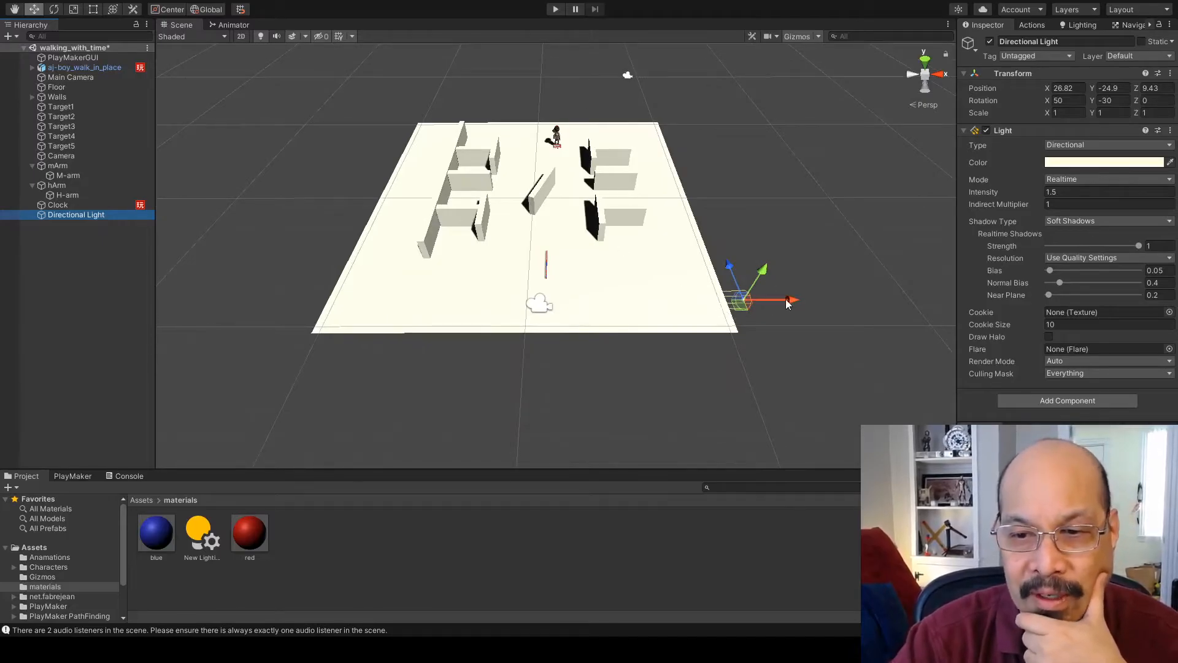
mouse_move(791, 300)
left_mouse_down()
mouse_move(754, 299)
mouse_move(783, 299)
left_mouse_up()
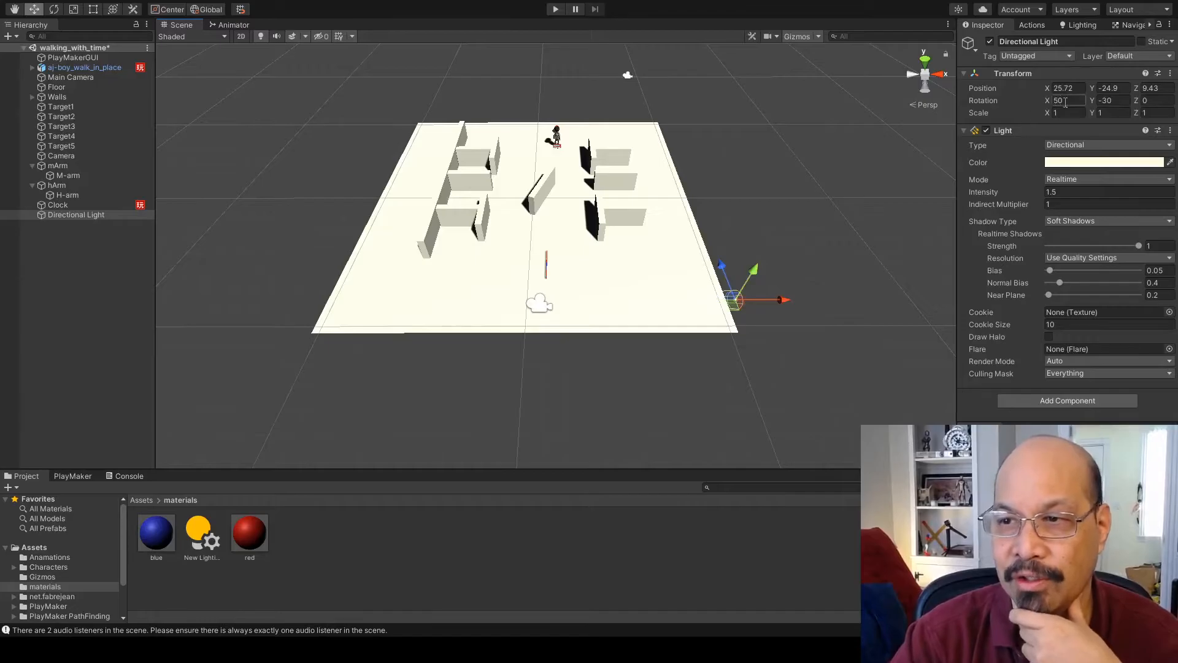
left_click_drag(1092, 100, 86, 150)
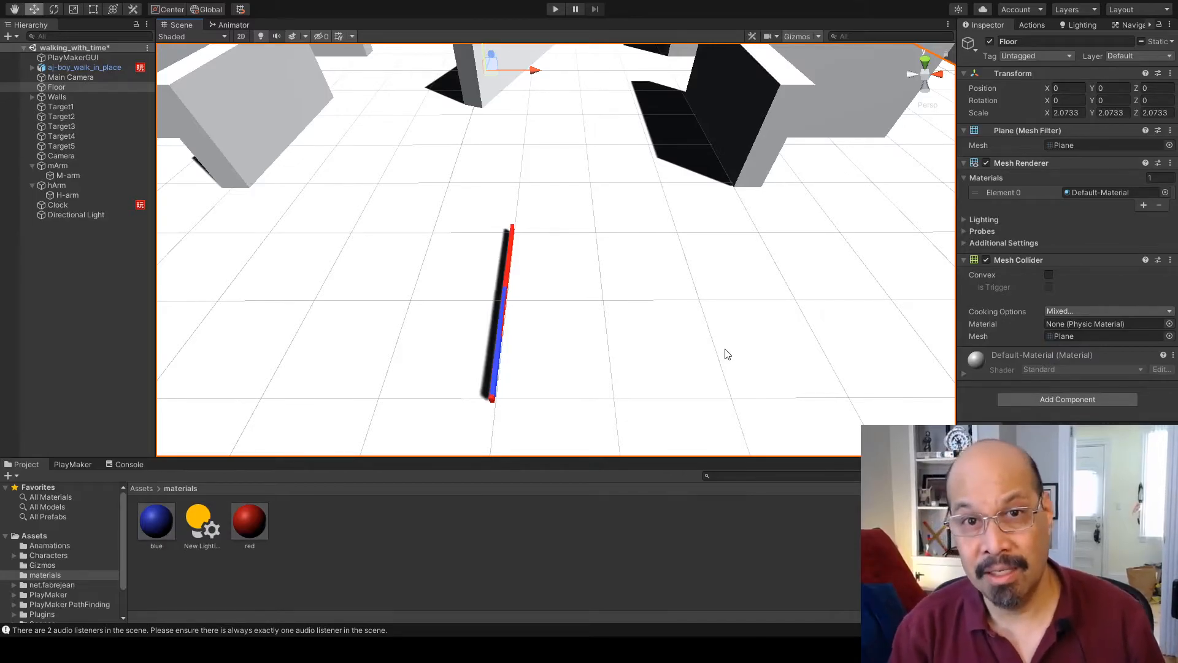
scroll(724, 350, "up", 10)
scroll(539, 209, "down", 15)
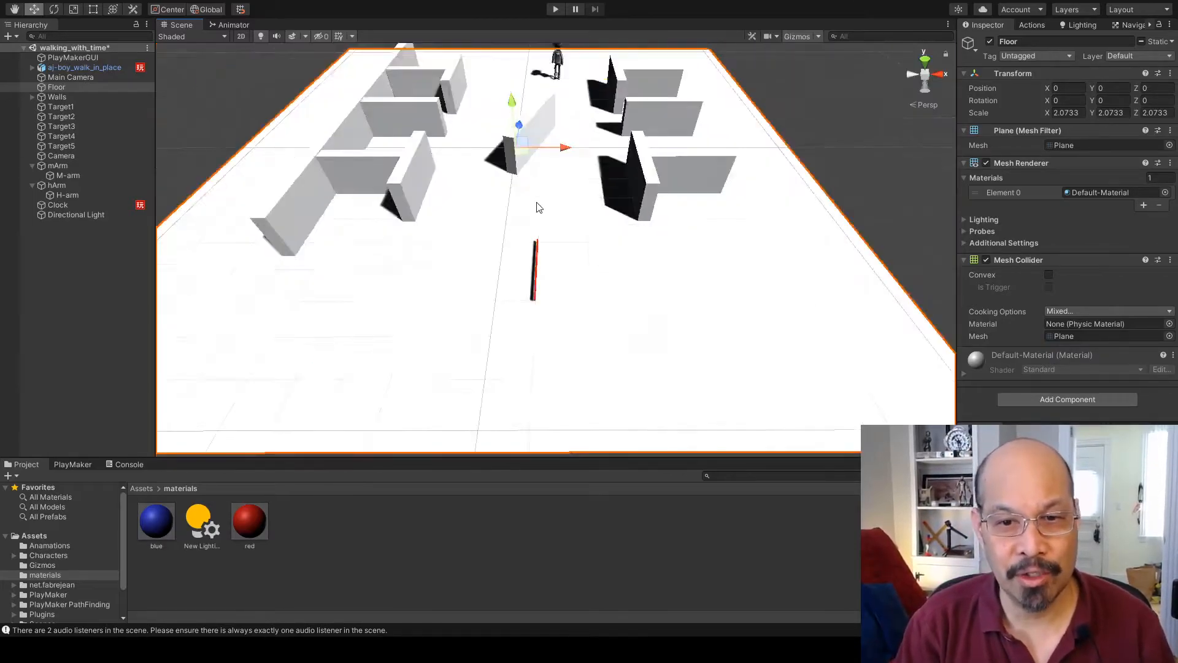
scroll(543, 211, "up", 6)
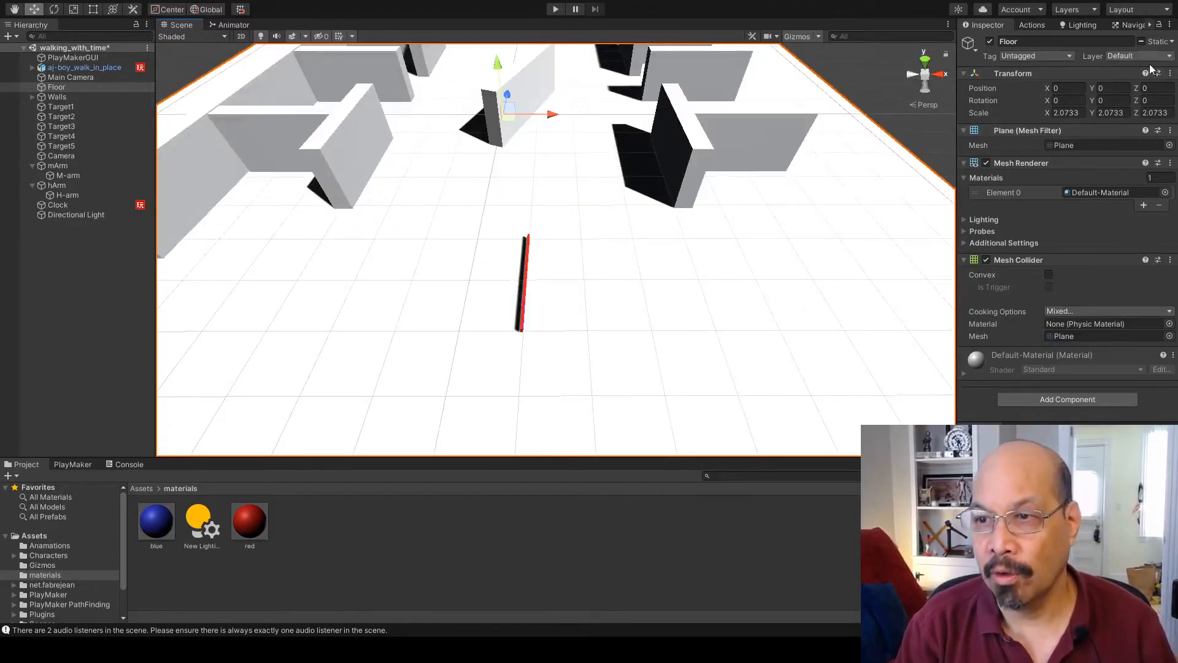
Step: Set the Floor's Y rotation to 210 and deselect it
left_click(1117, 101)
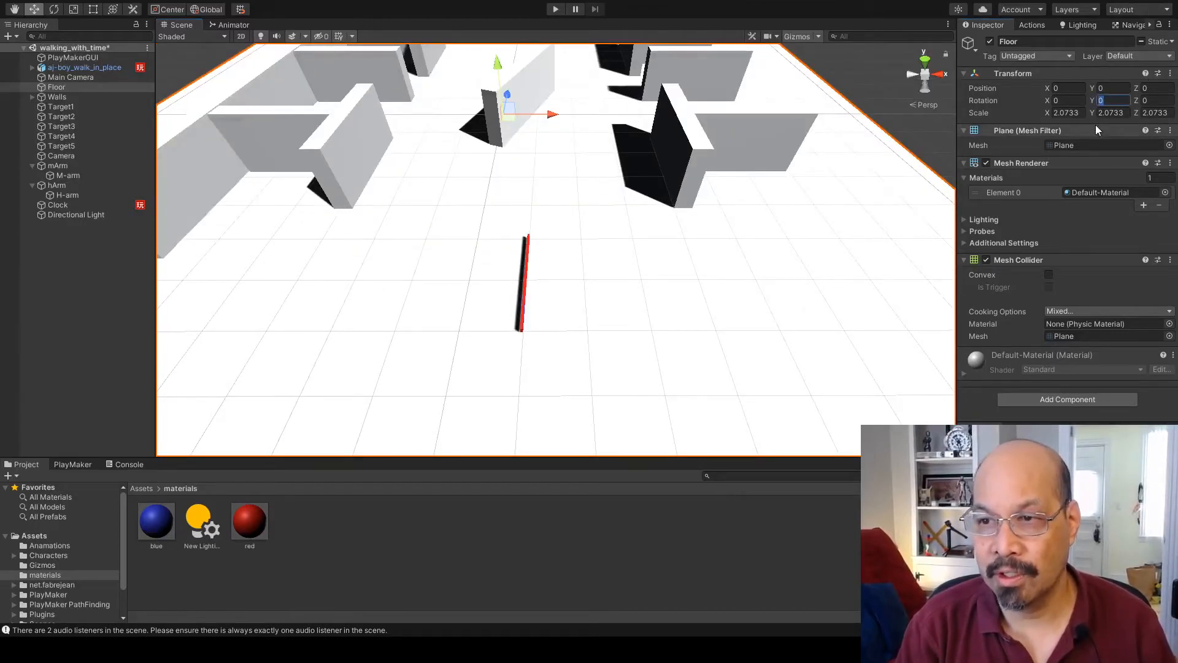
type("210")
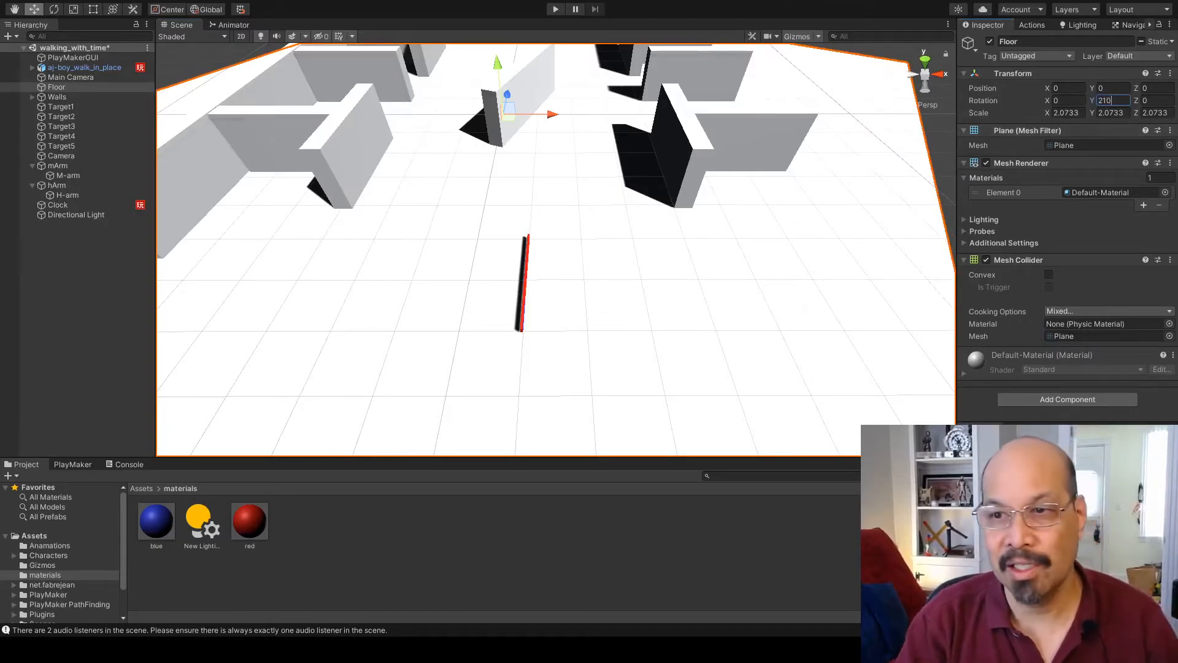
key("Return")
left_click(946, 143)
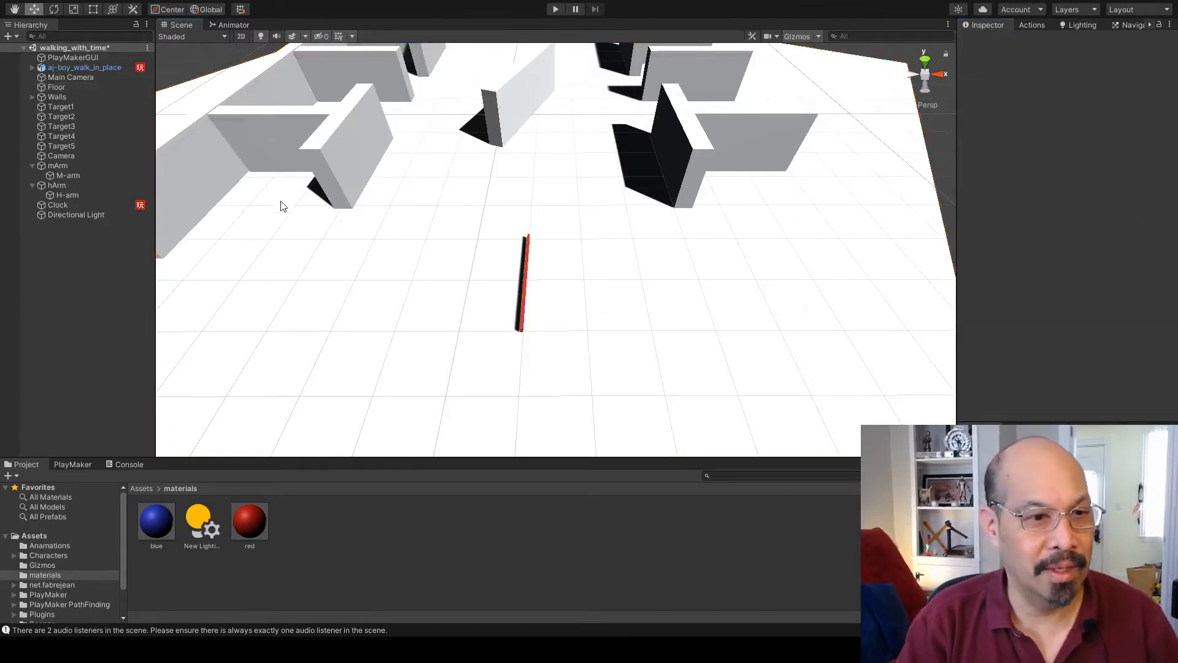
Step: Set the hArm object's Y rotation to 210 and try 300 as an alternative
left_click(53, 187)
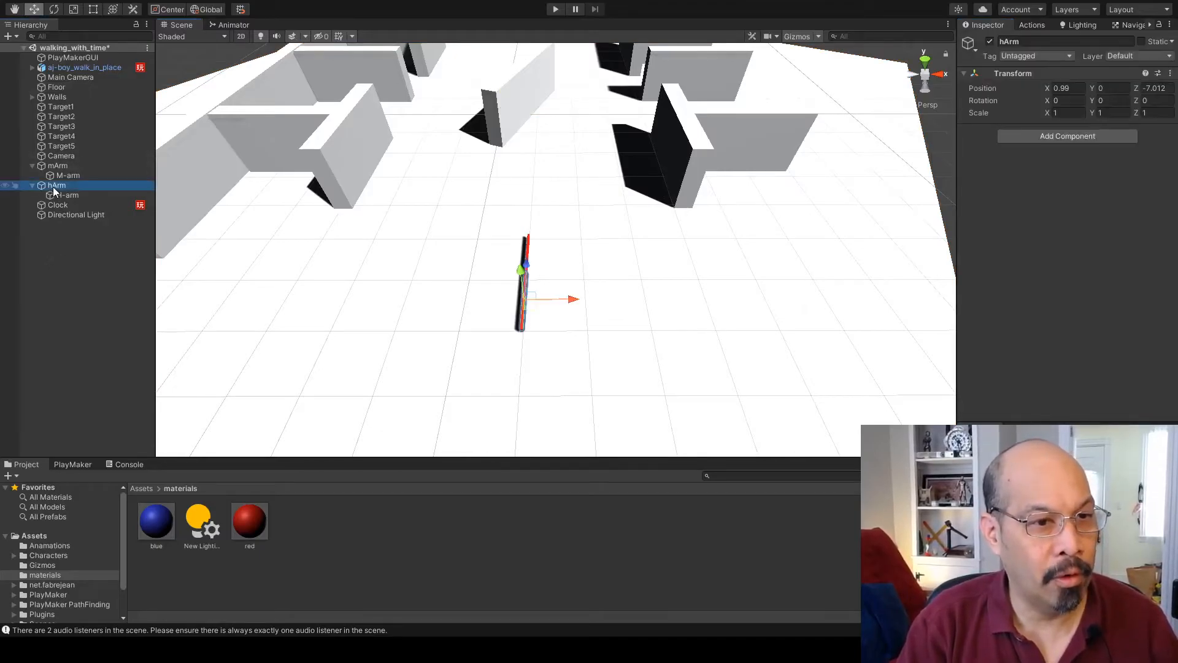
left_click(1106, 100)
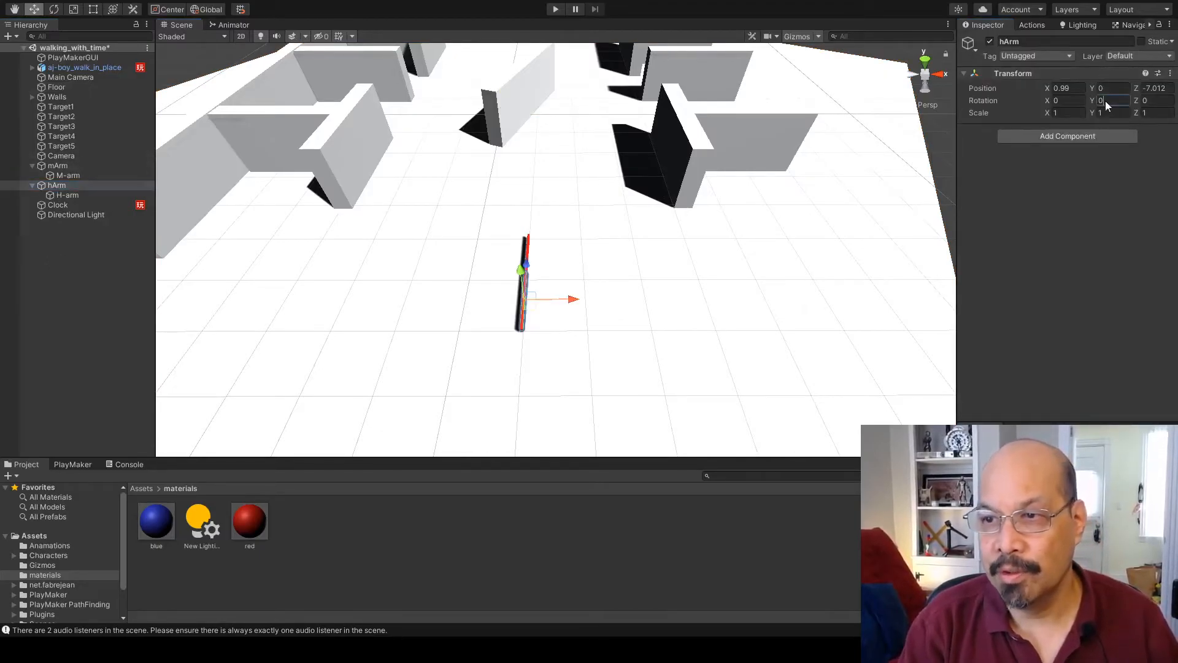
type("210")
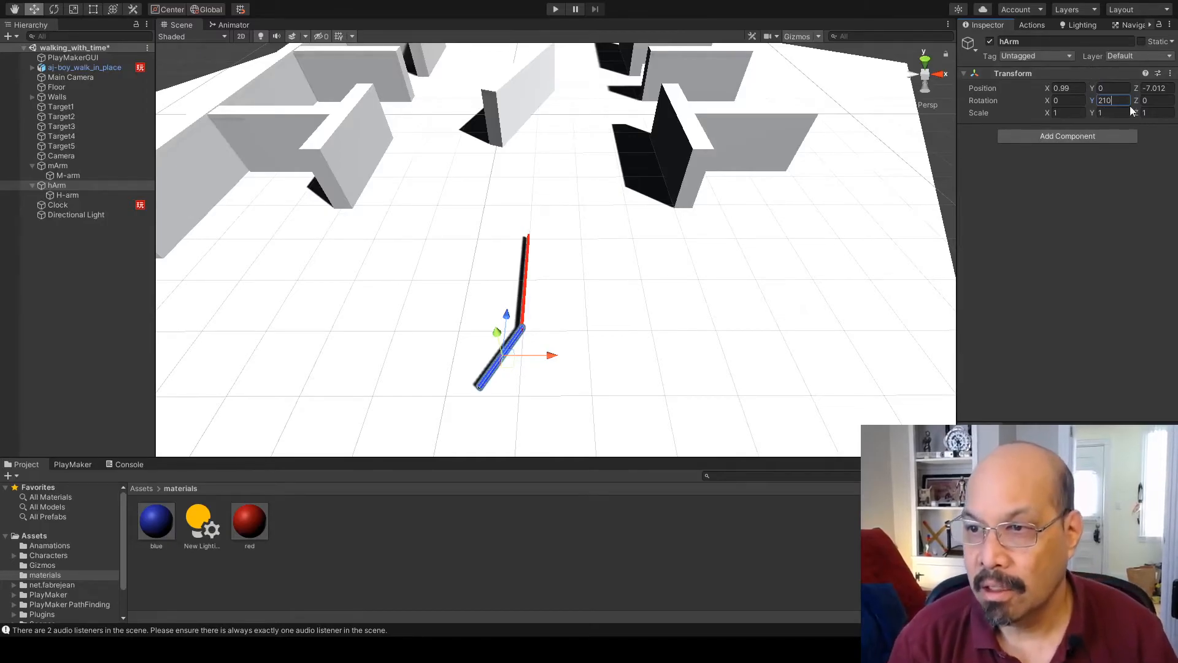
left_click_drag(1119, 102, 1094, 102)
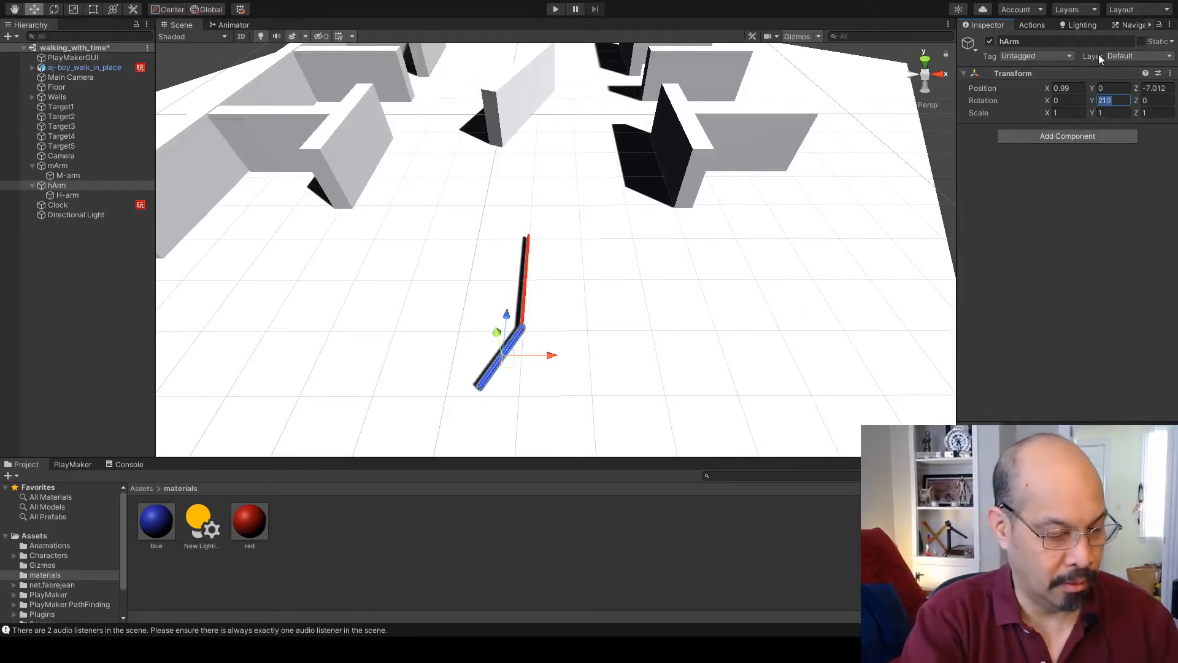
type("300")
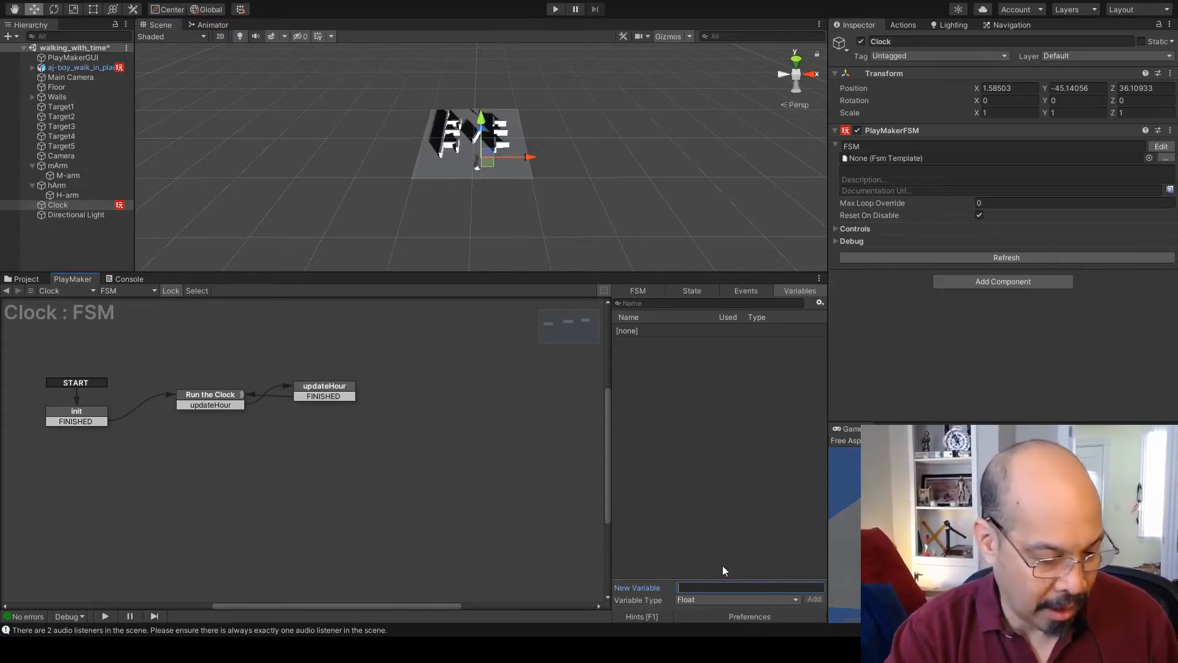
Step: Add a Float variable named angle to the Clock FSM
type("angle")
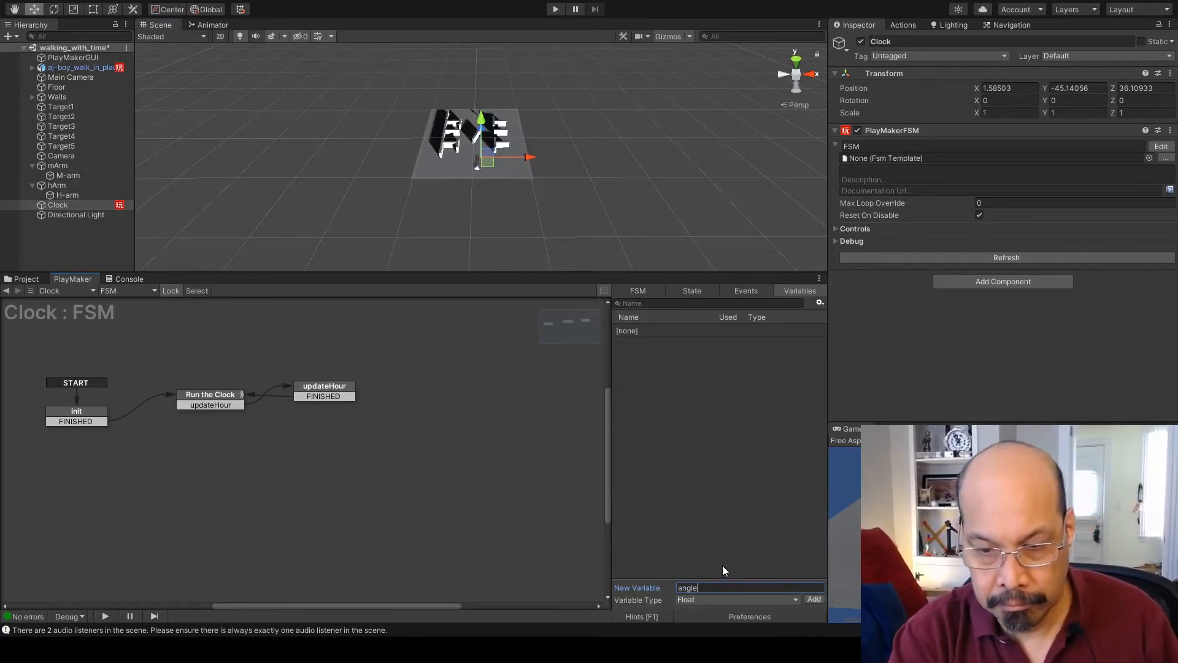
left_click(815, 598)
key("e")
left_click(745, 414)
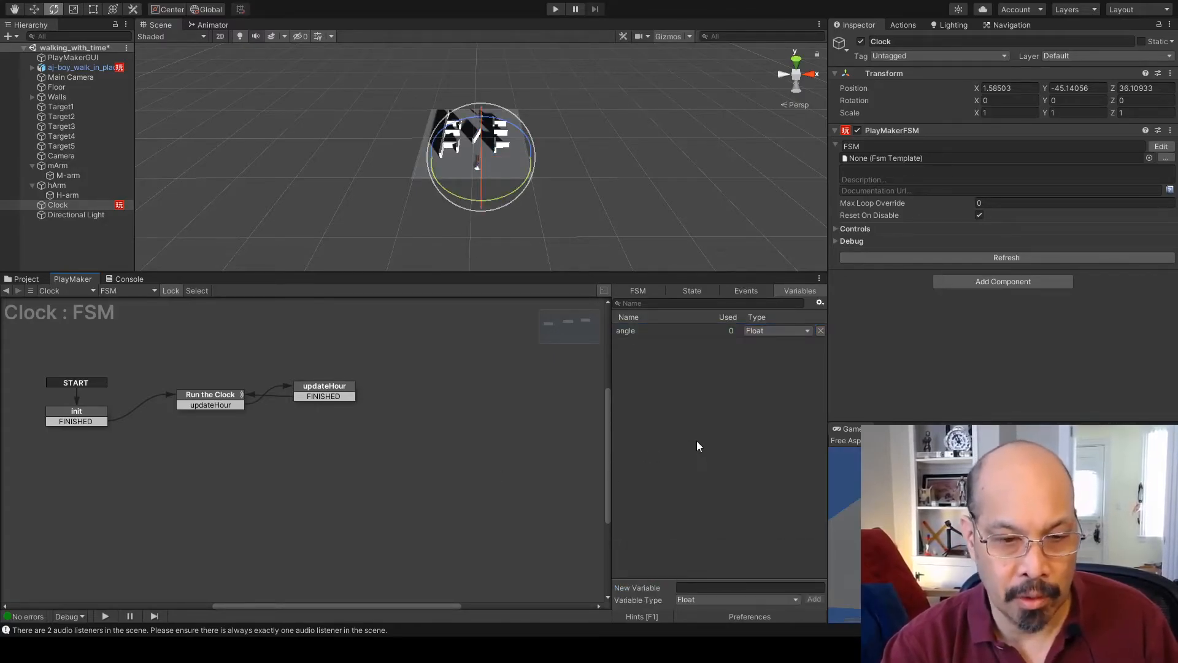
Step: Set the angle variable's value to 14
left_click(334, 390)
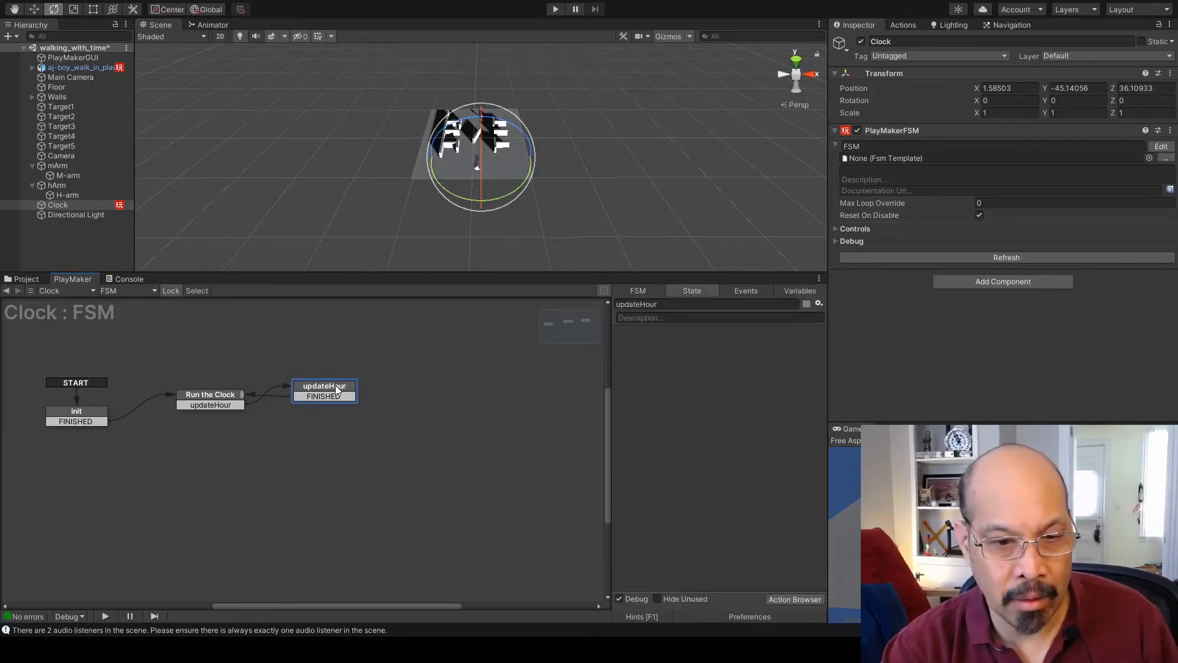
left_click(746, 291)
left_click(798, 292)
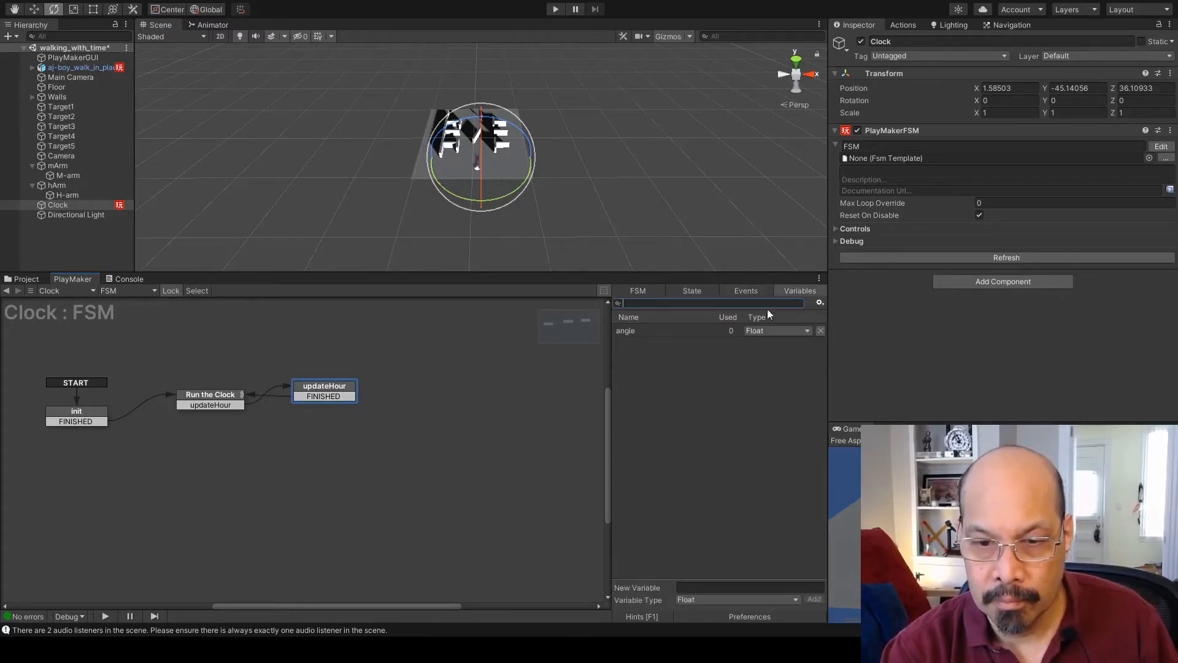
left_click(638, 332)
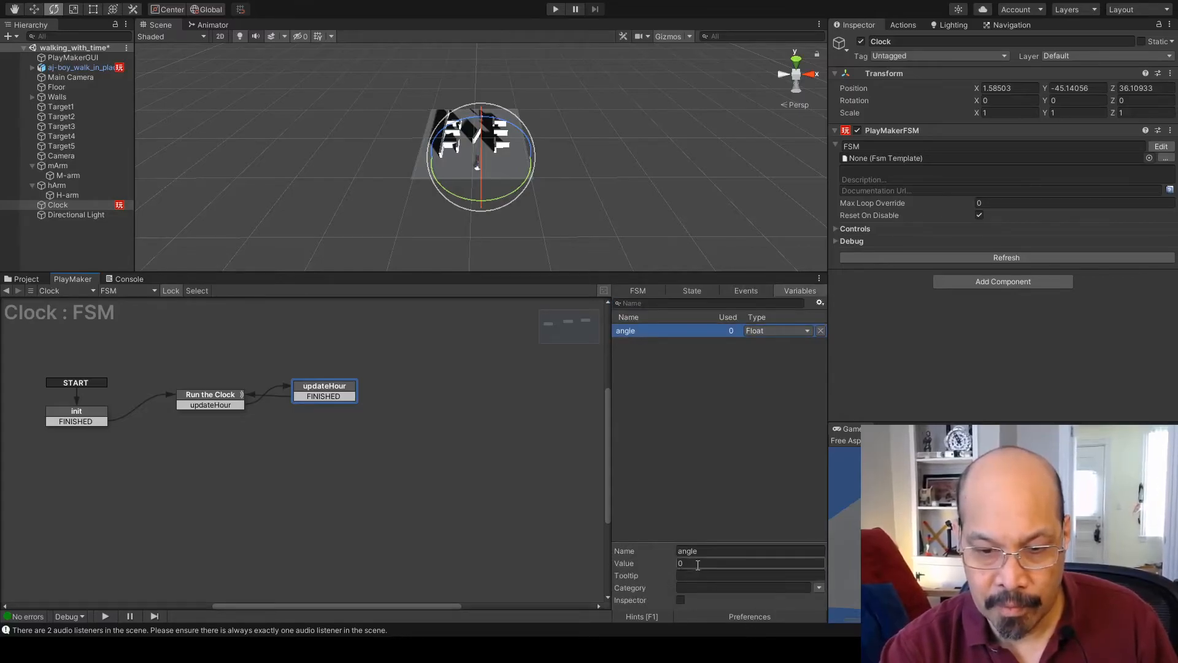
type("14")
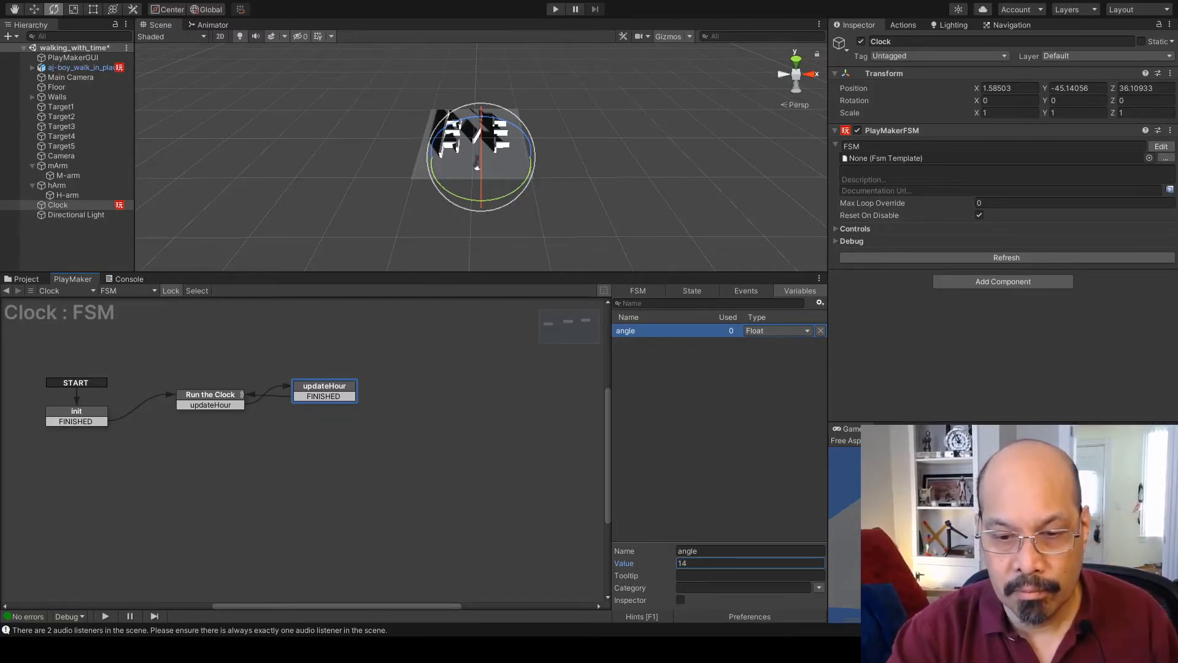
left_click(468, 494)
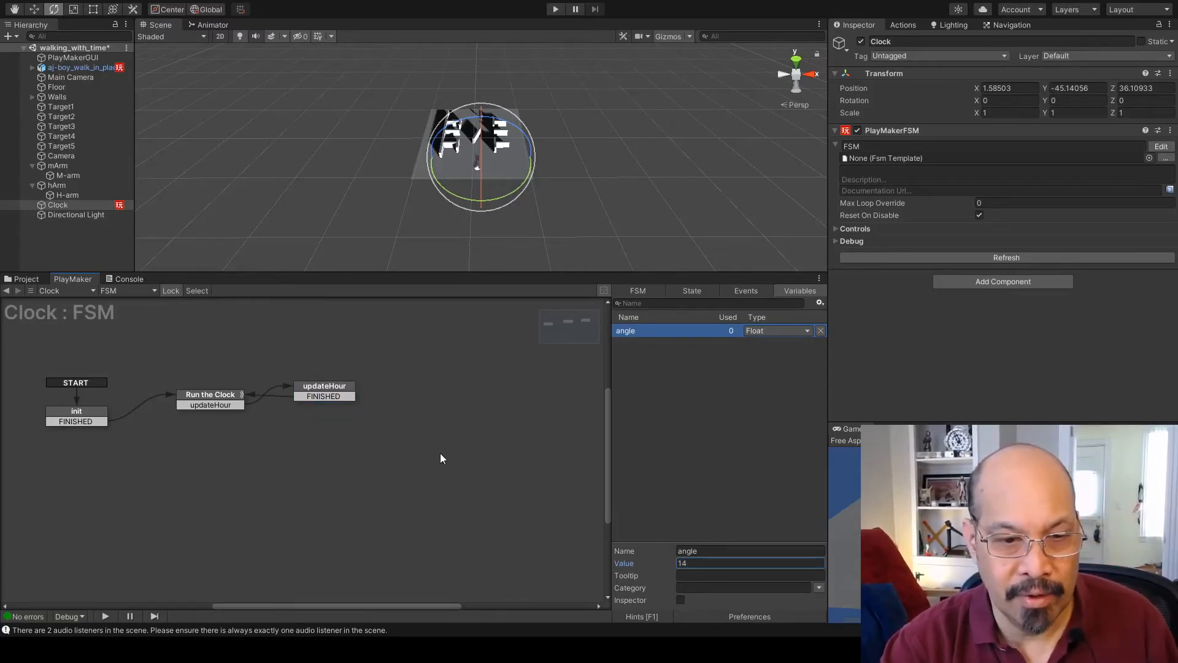
Step: Add a Float Add action to the updateHour state that adds 12 to the angle variable
left_click(313, 394)
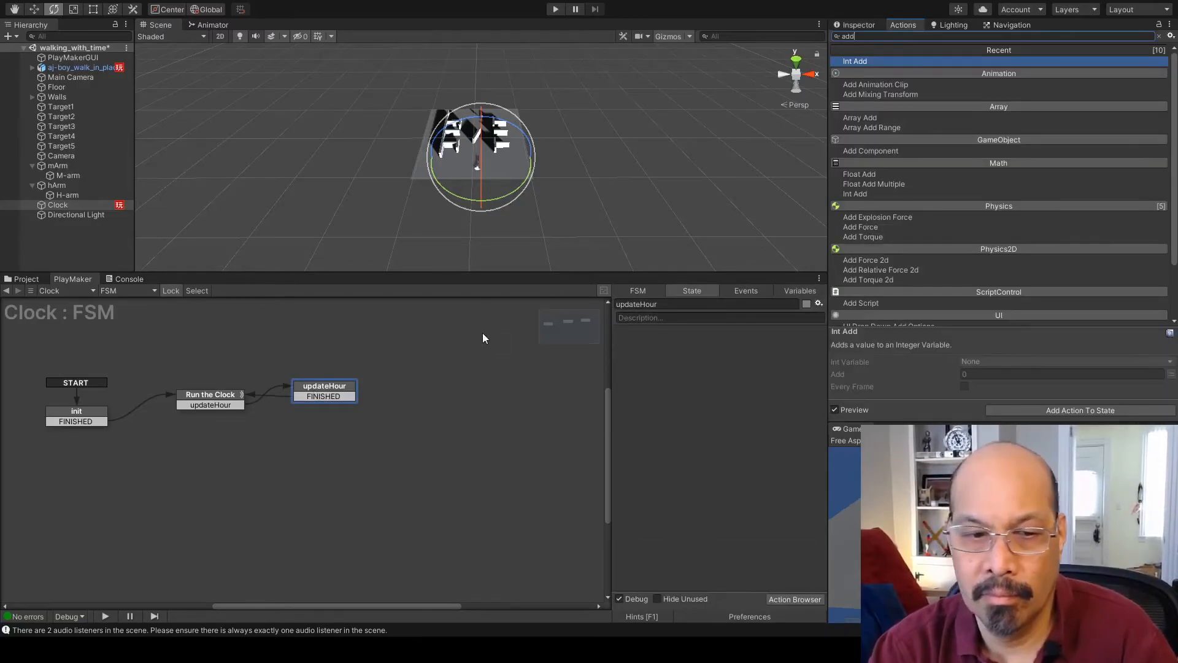
left_click(400, 414)
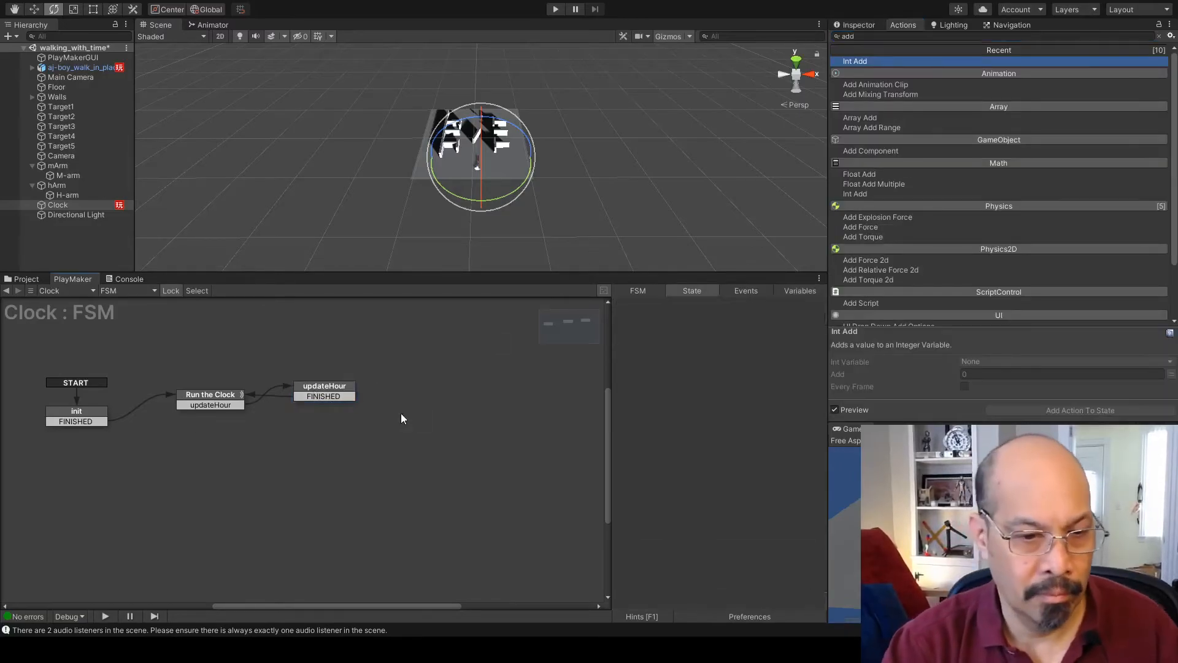
left_click(325, 394)
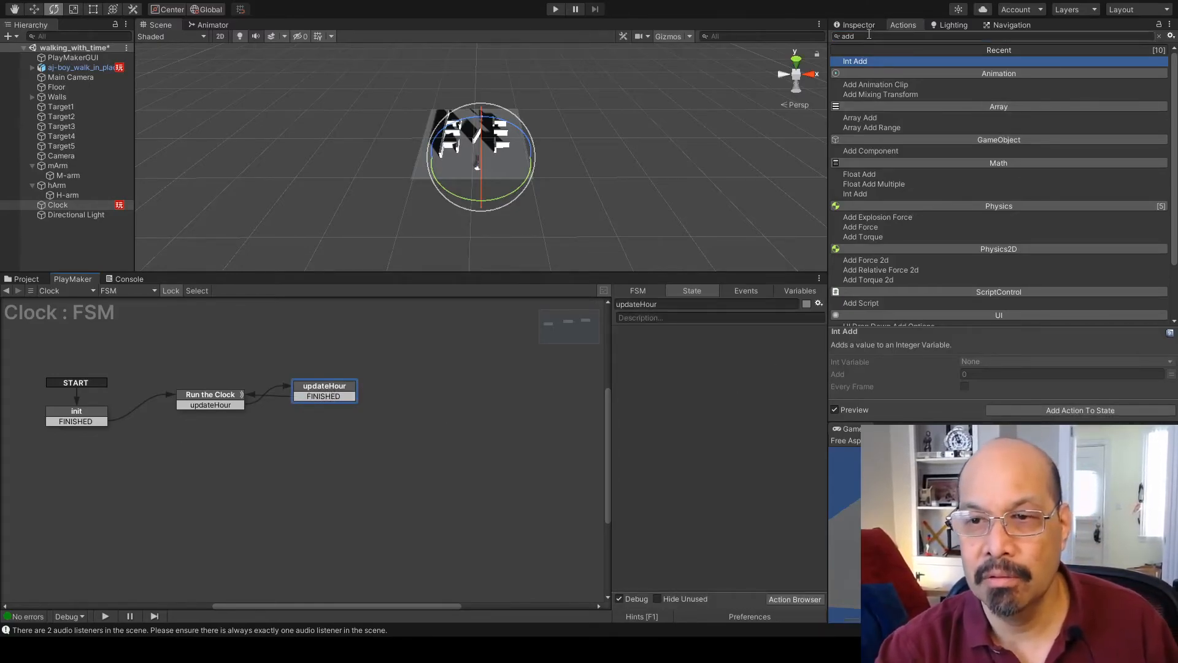
double_click(872, 172)
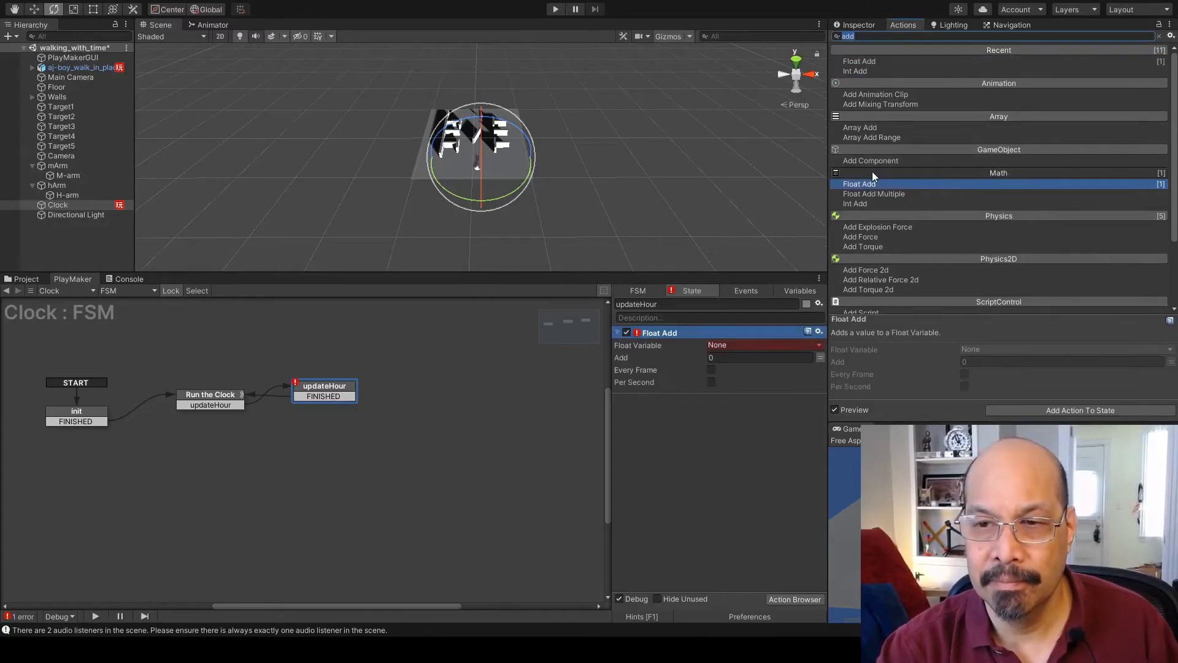
left_click(753, 378)
left_click(753, 370)
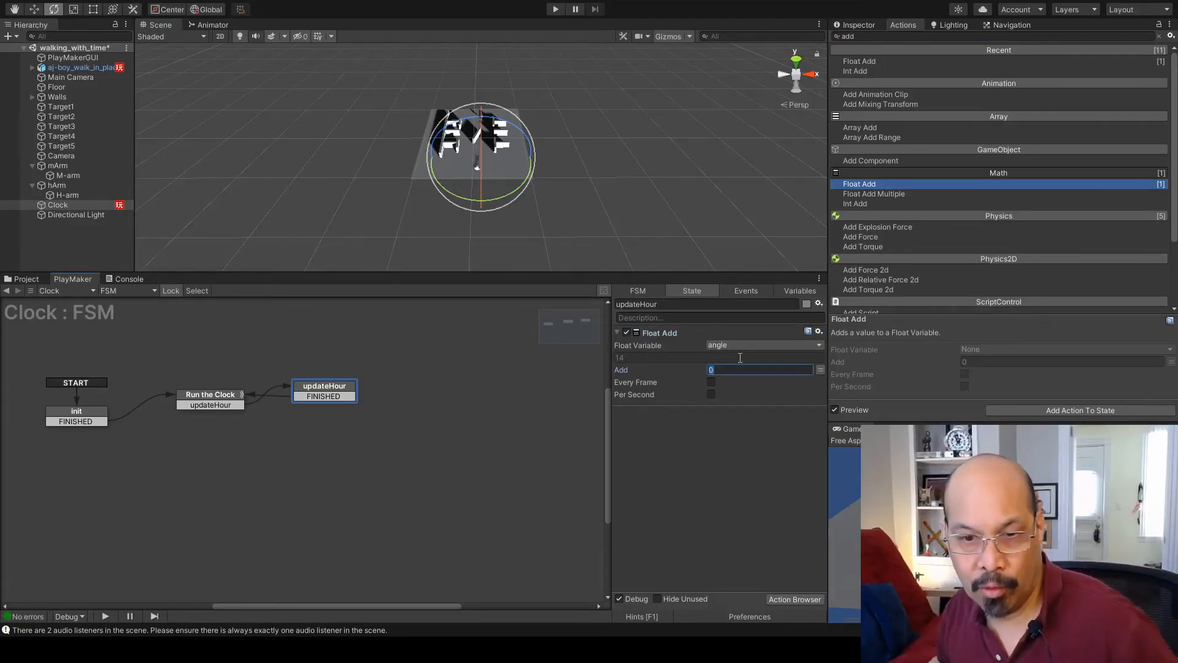
type("12.")
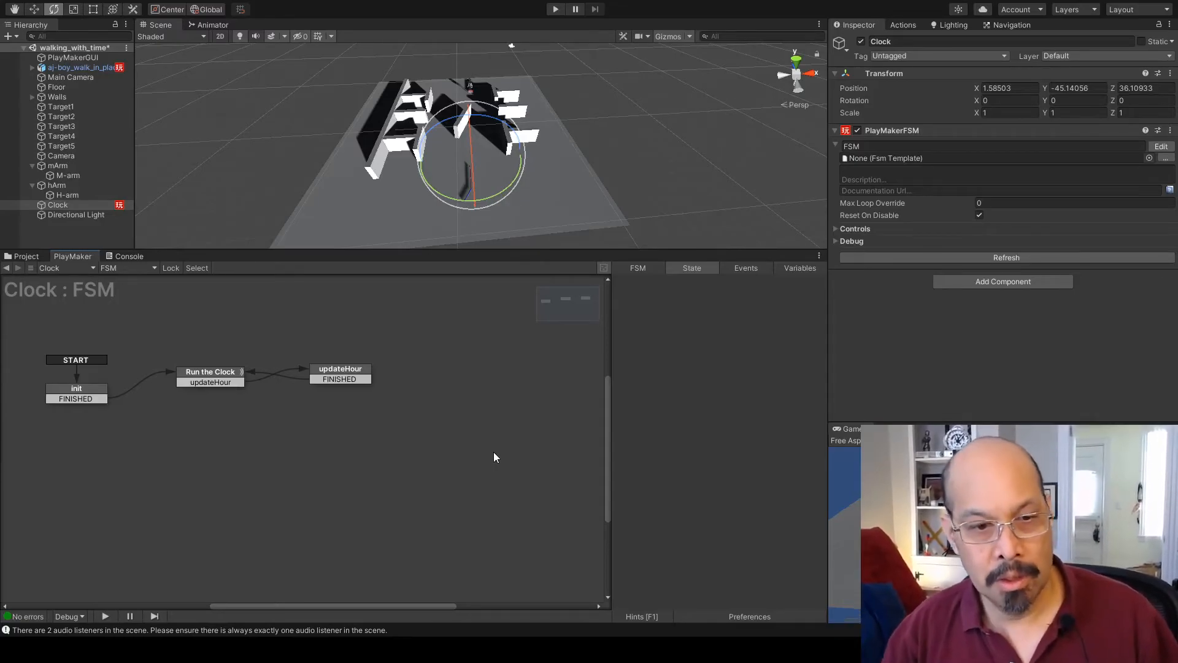
Step: Try lowering the Directional Light's X rotation to 13.06 and undo the change
left_click(344, 376)
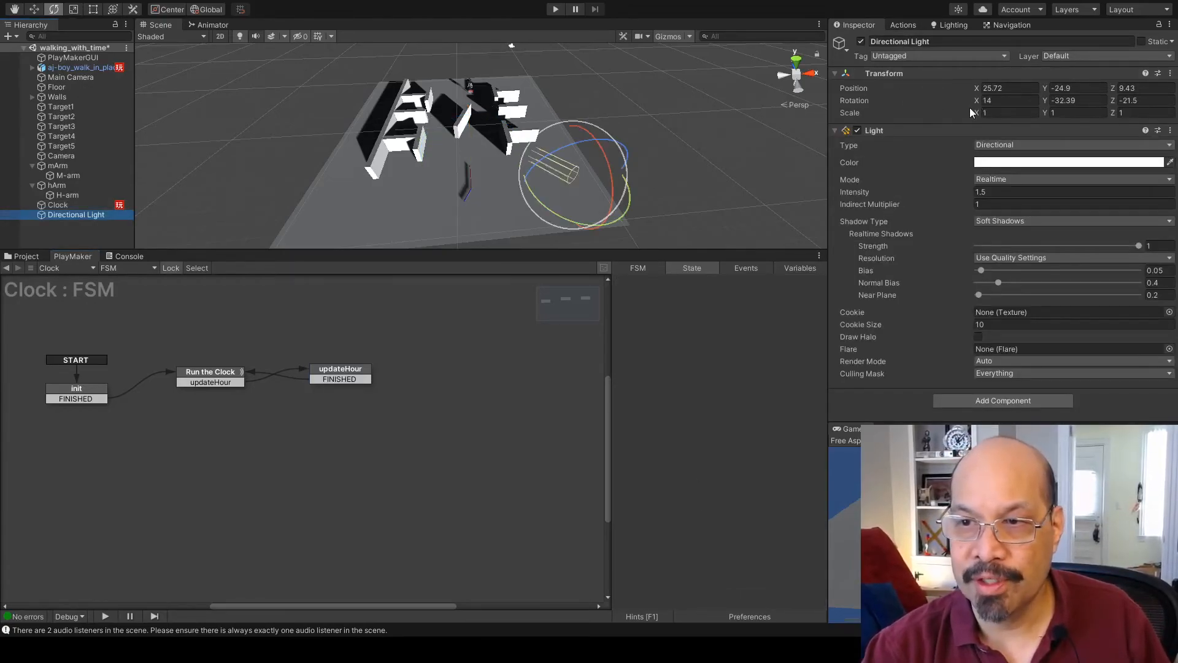
left_click_drag(973, 100, 950, 112)
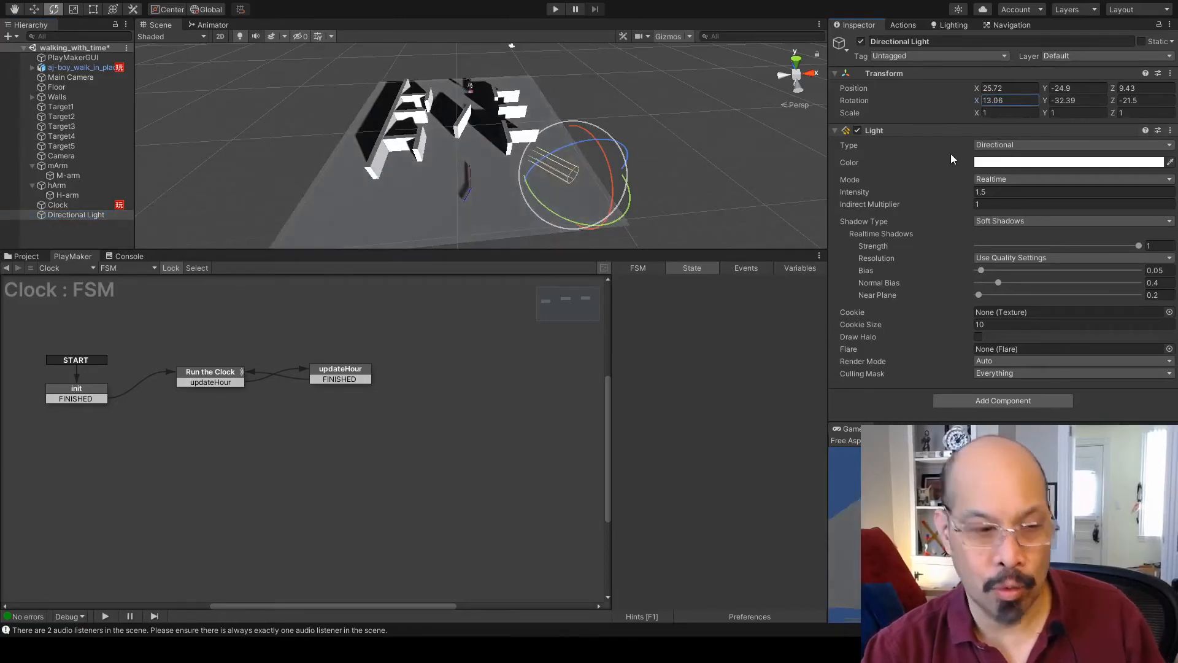
key("ctrl+z")
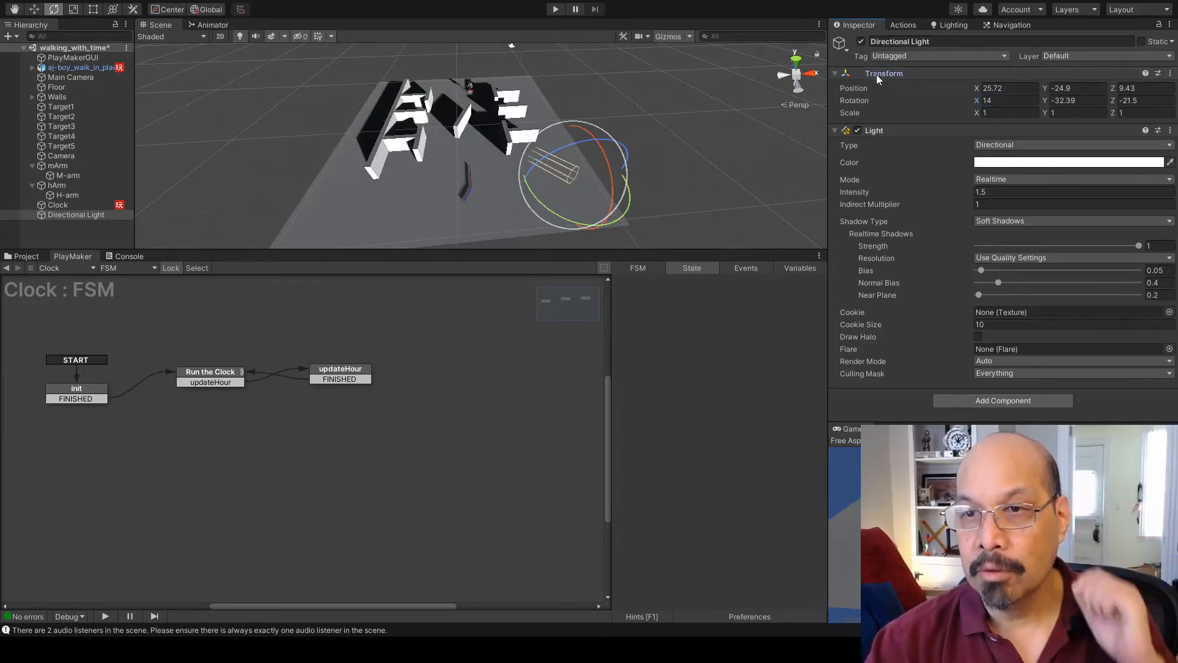
Step: Add a Set Property action targeting the Directional Light's Transform to the updateHour state
left_click(877, 74)
left_click(362, 371)
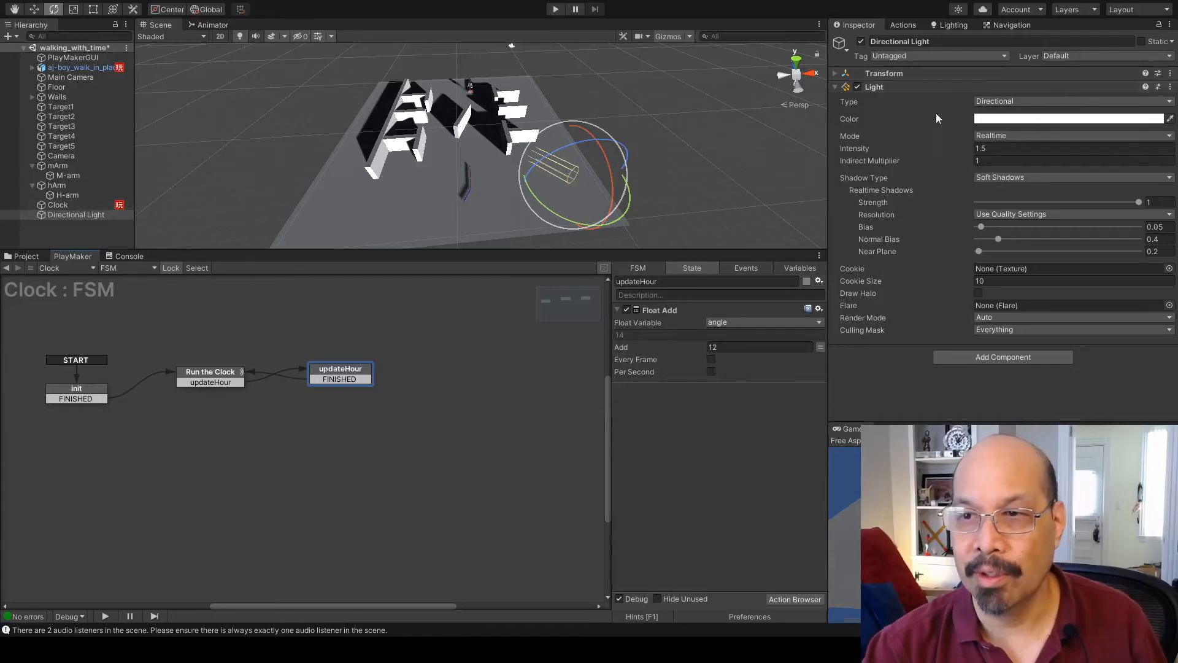
left_click(835, 74)
left_click_drag(866, 77, 664, 451)
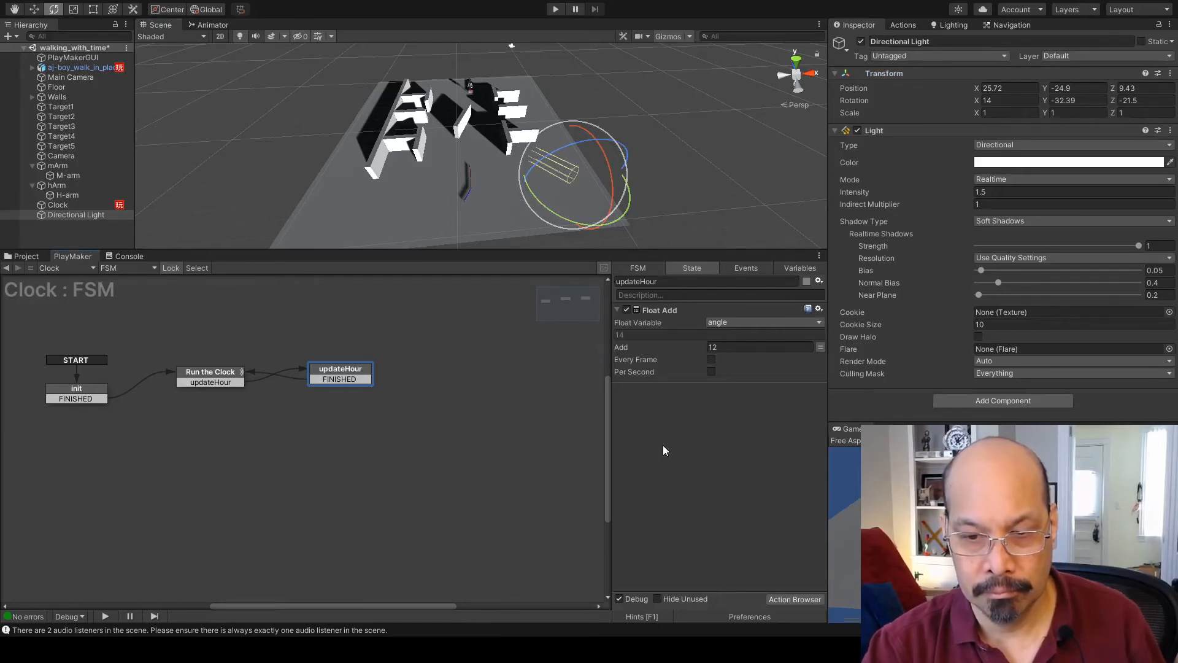
left_click_drag(695, 489, 695, 488)
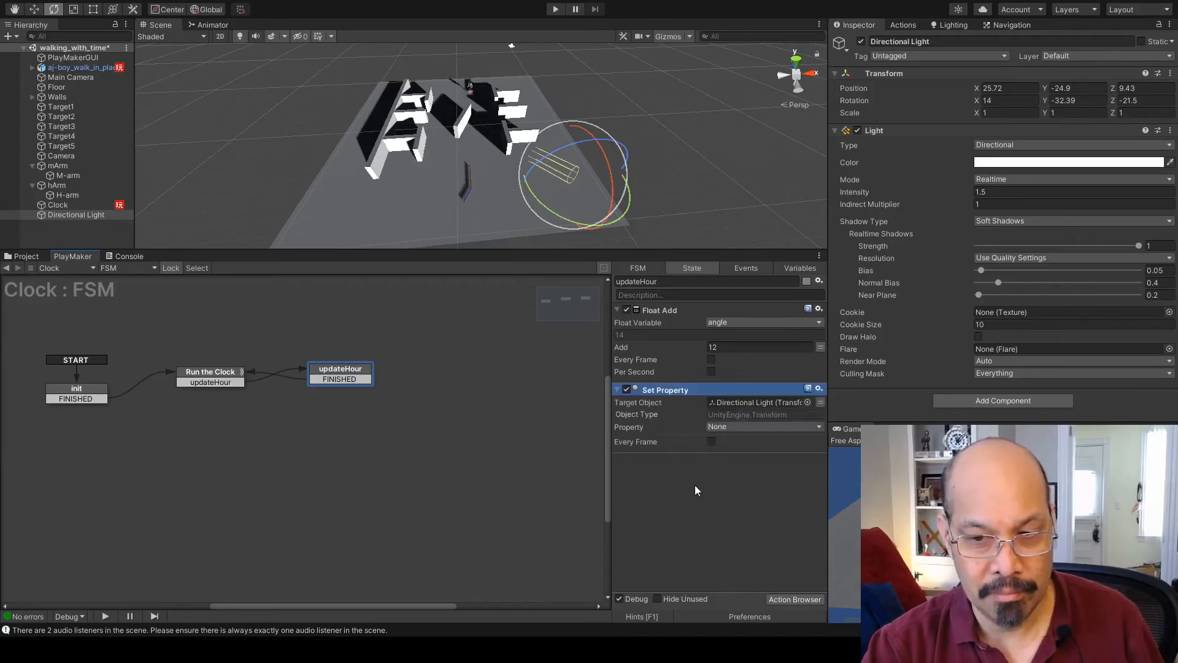
Step: Set the Float Add action's Add amount to 12.4
left_click(730, 347)
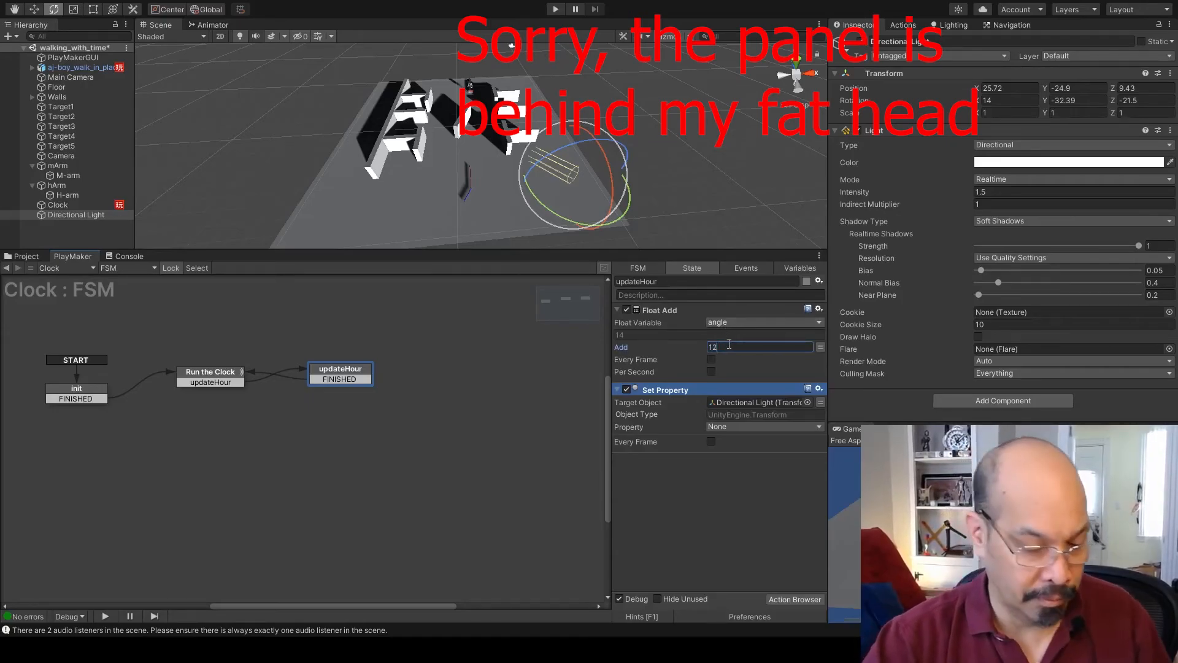
type(".4")
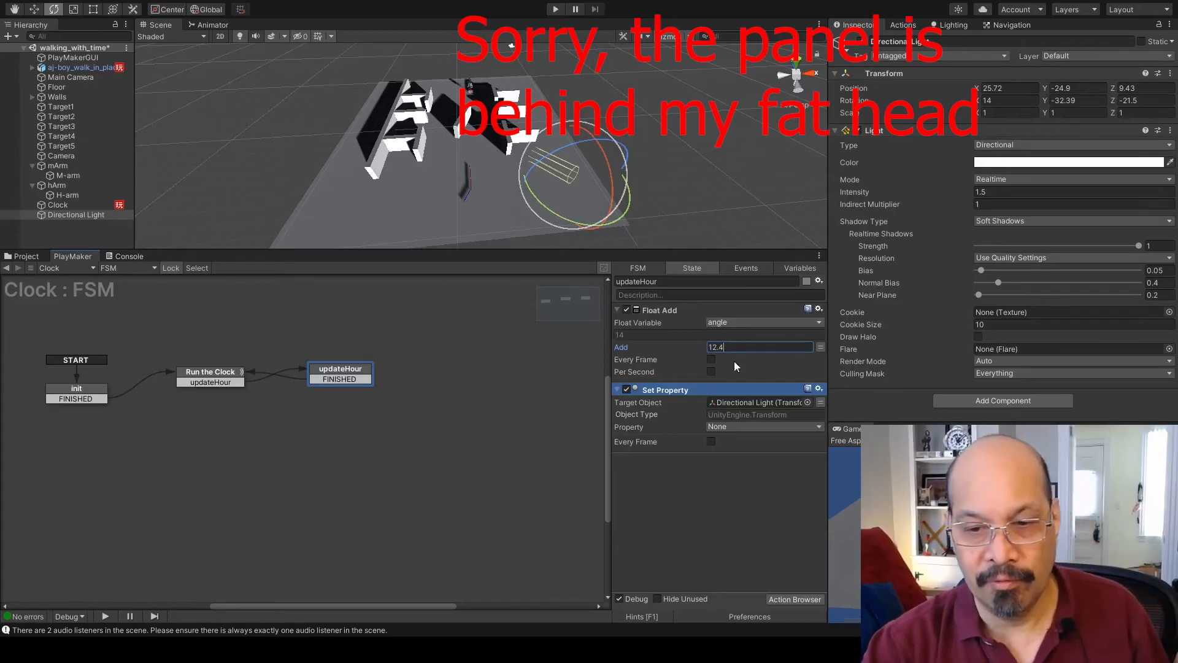
left_click(770, 500)
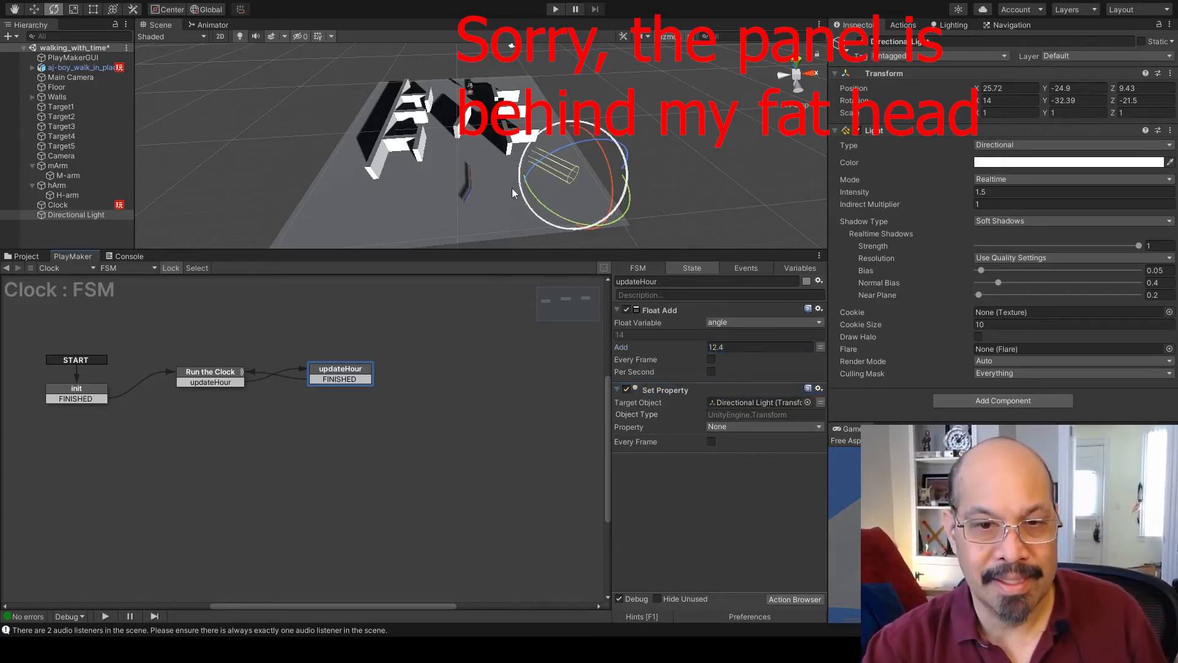
Step: Choose which Transform property of the Directional Light the Set Property action changes and configure its value
left_click(767, 403)
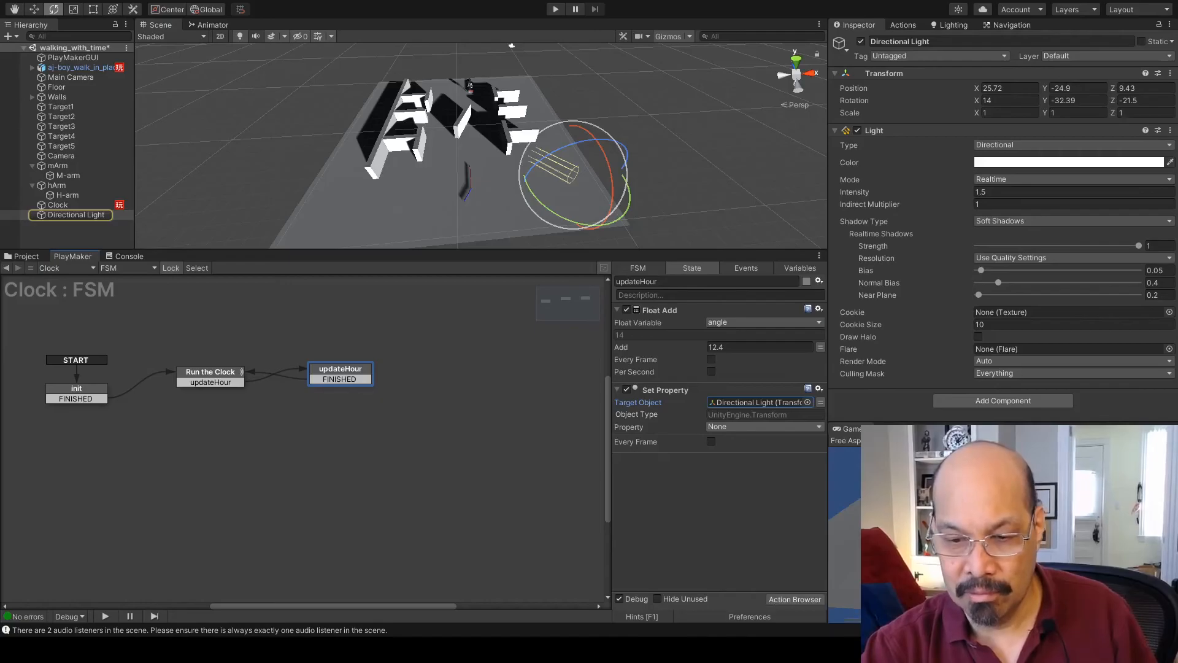
left_click(765, 426)
left_click(778, 439)
left_click(817, 439)
Step: Enlarge the Scene view and play the scene to check how the light changes as the clock runs
left_click_drag(481, 250, 495, 419)
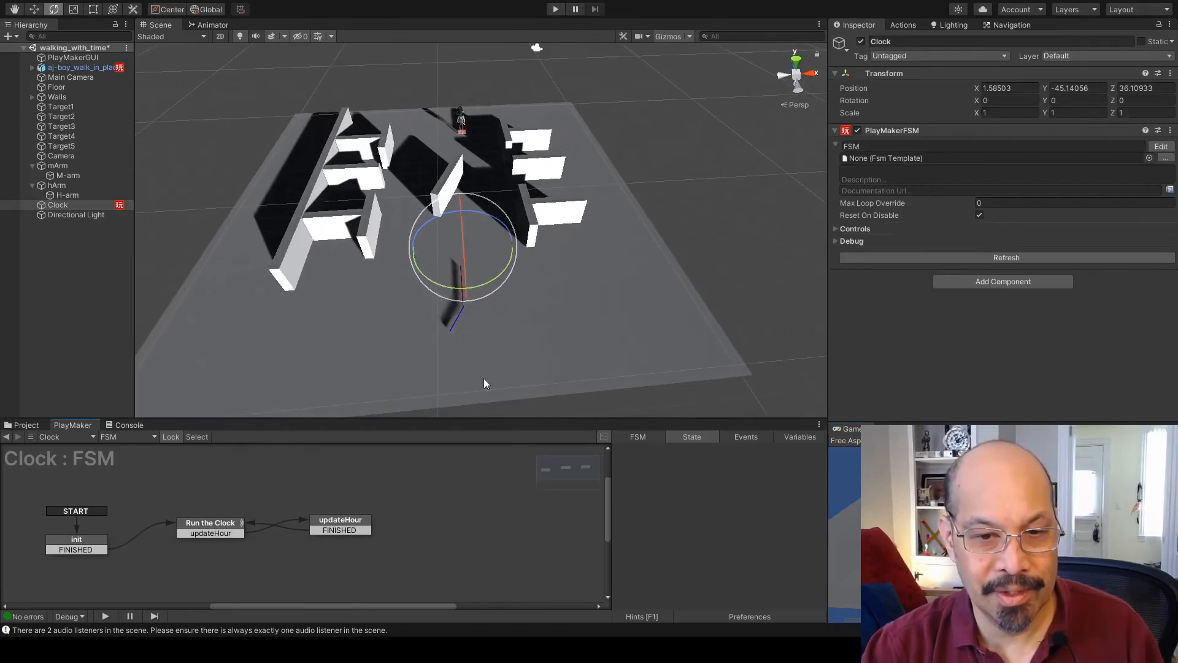
left_click(555, 9)
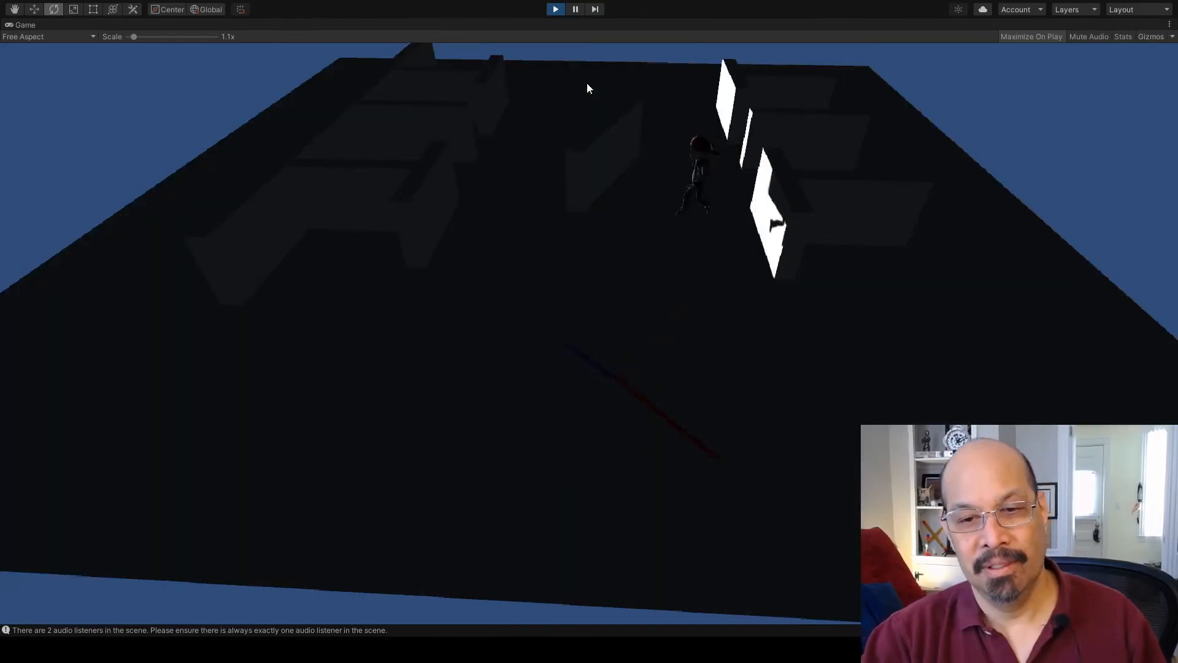
left_click(556, 10)
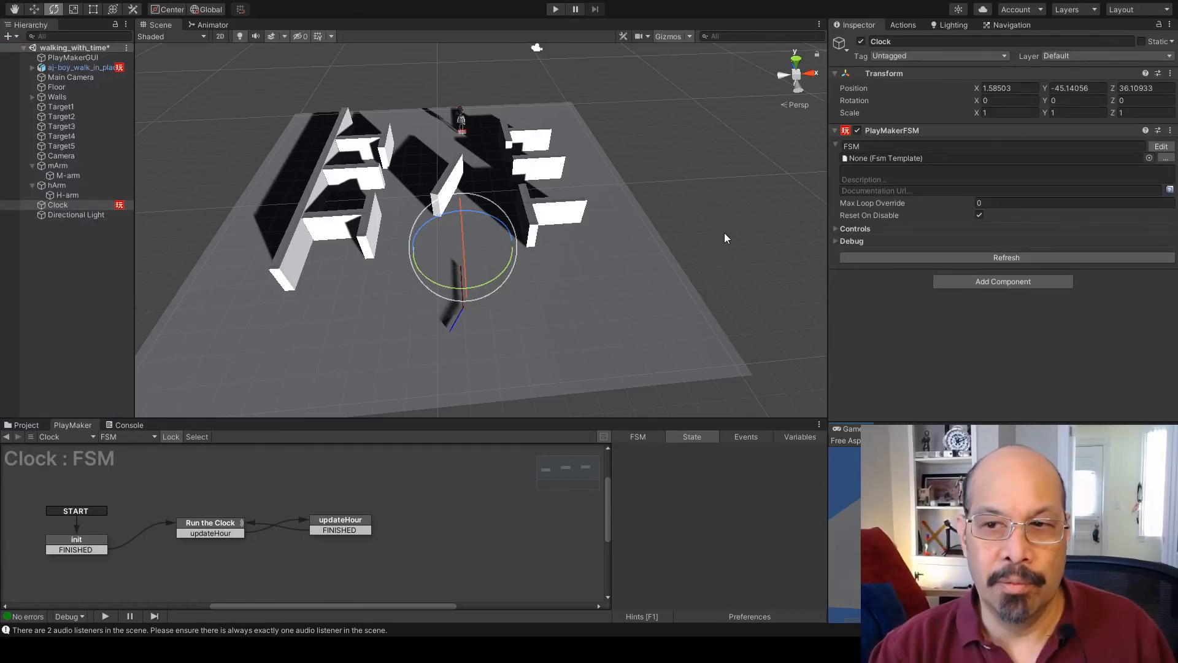
Step: Open the Directional Light's color for editing
left_click(82, 213)
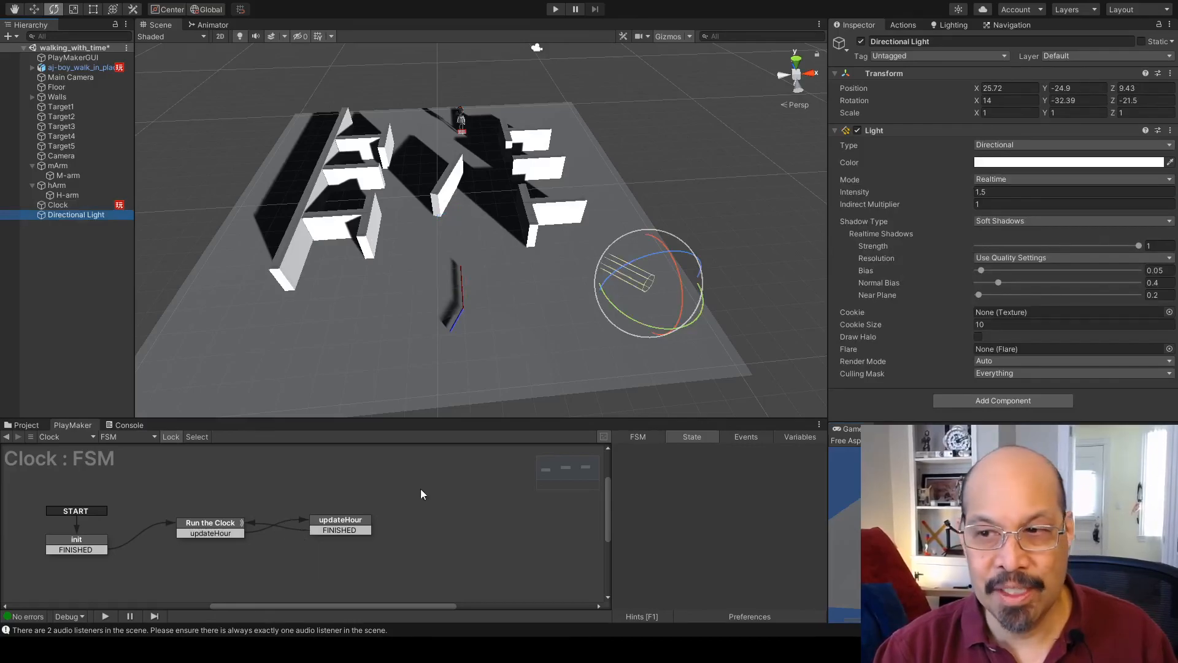
left_click(1061, 164)
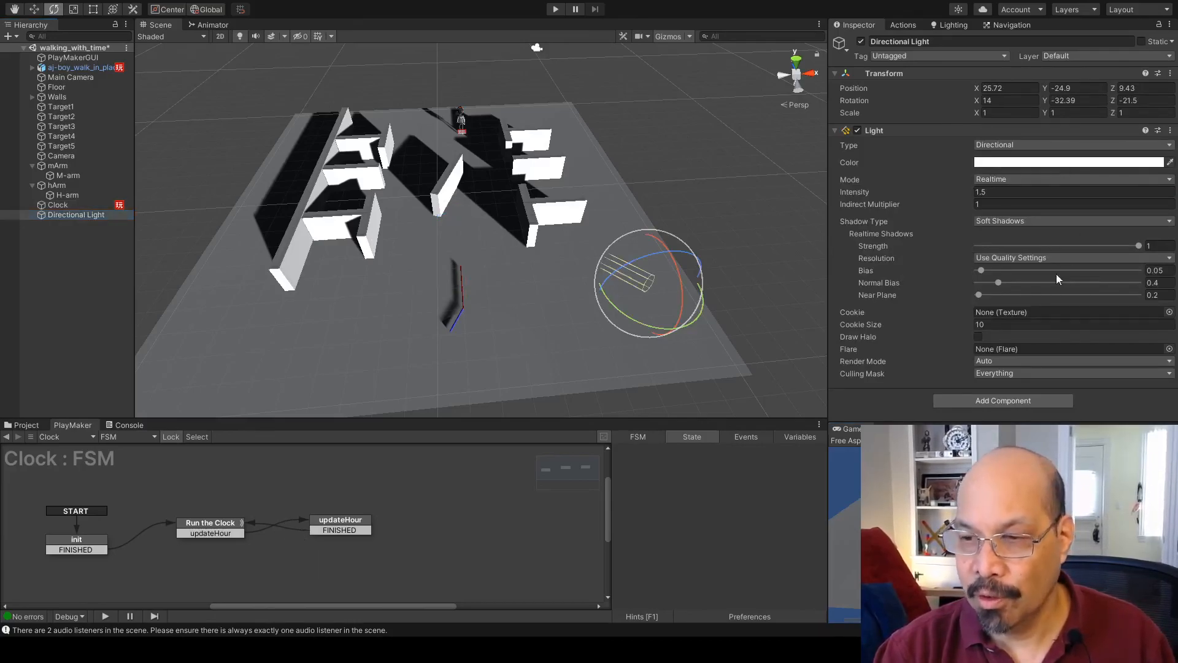